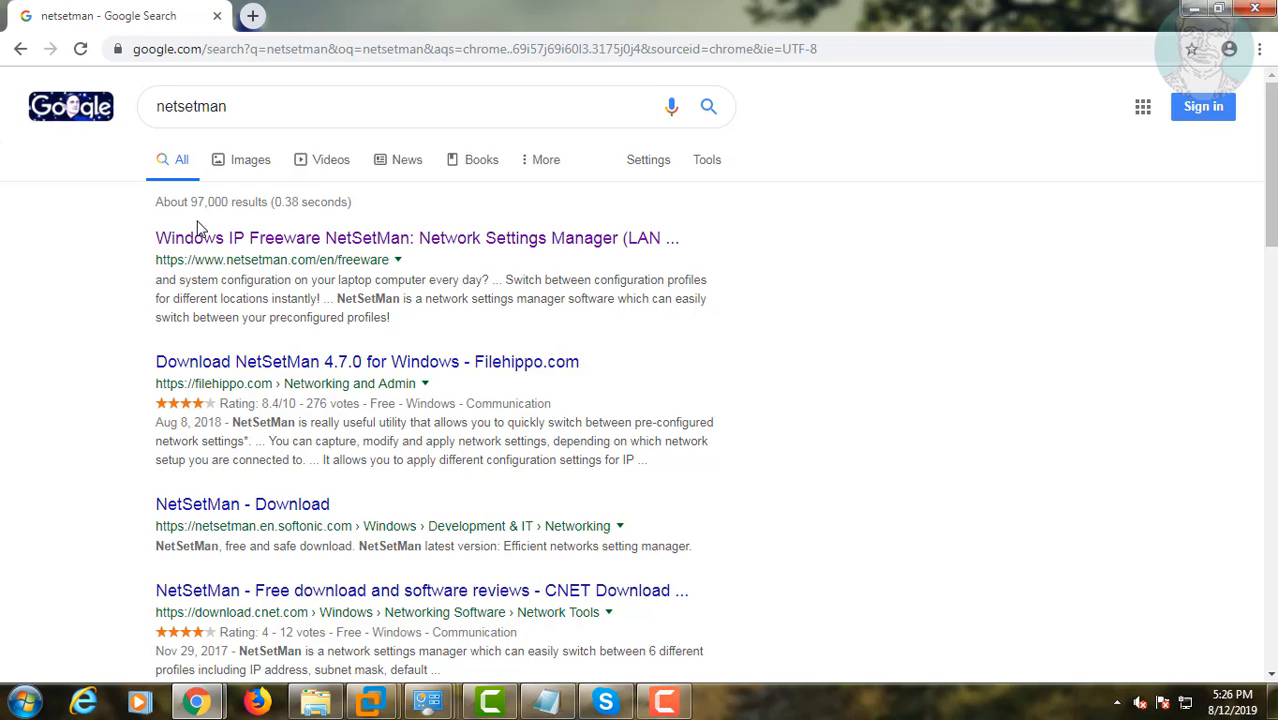
Step: Download the NetSetMan 4.7.1 installer from the official freeware page, keep the file, and minimize the browser
click(298, 248)
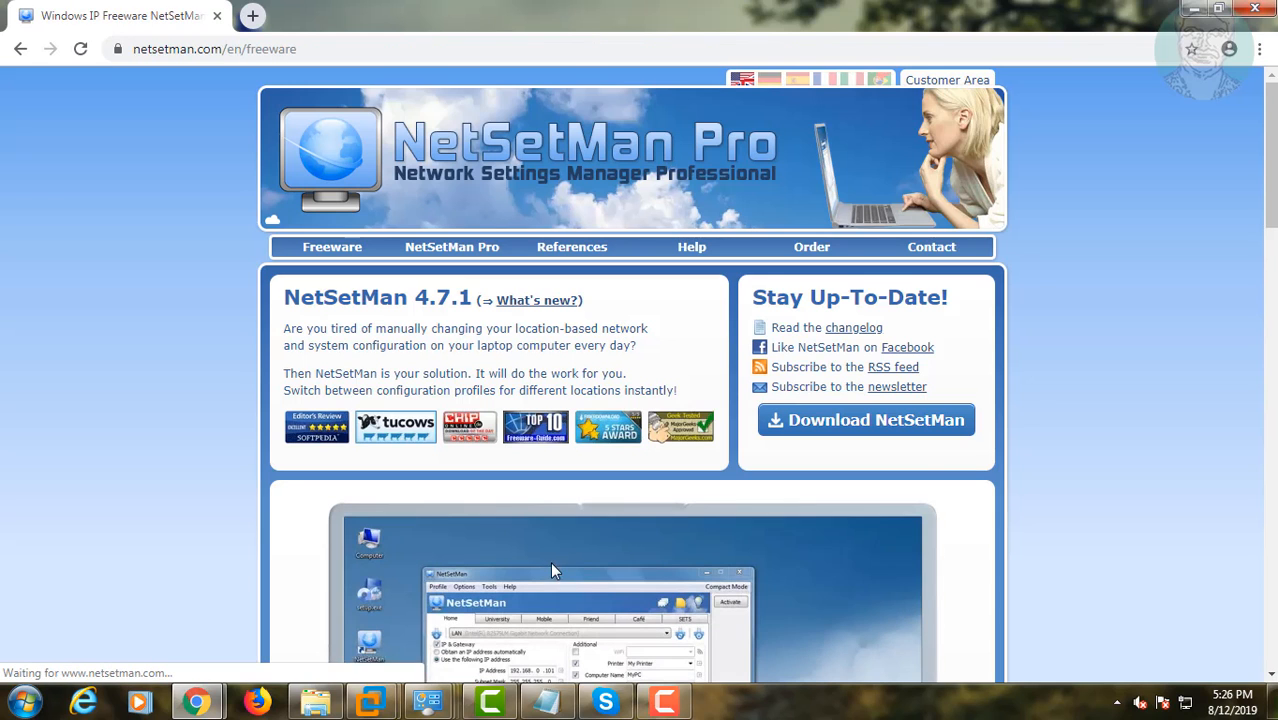
click(913, 422)
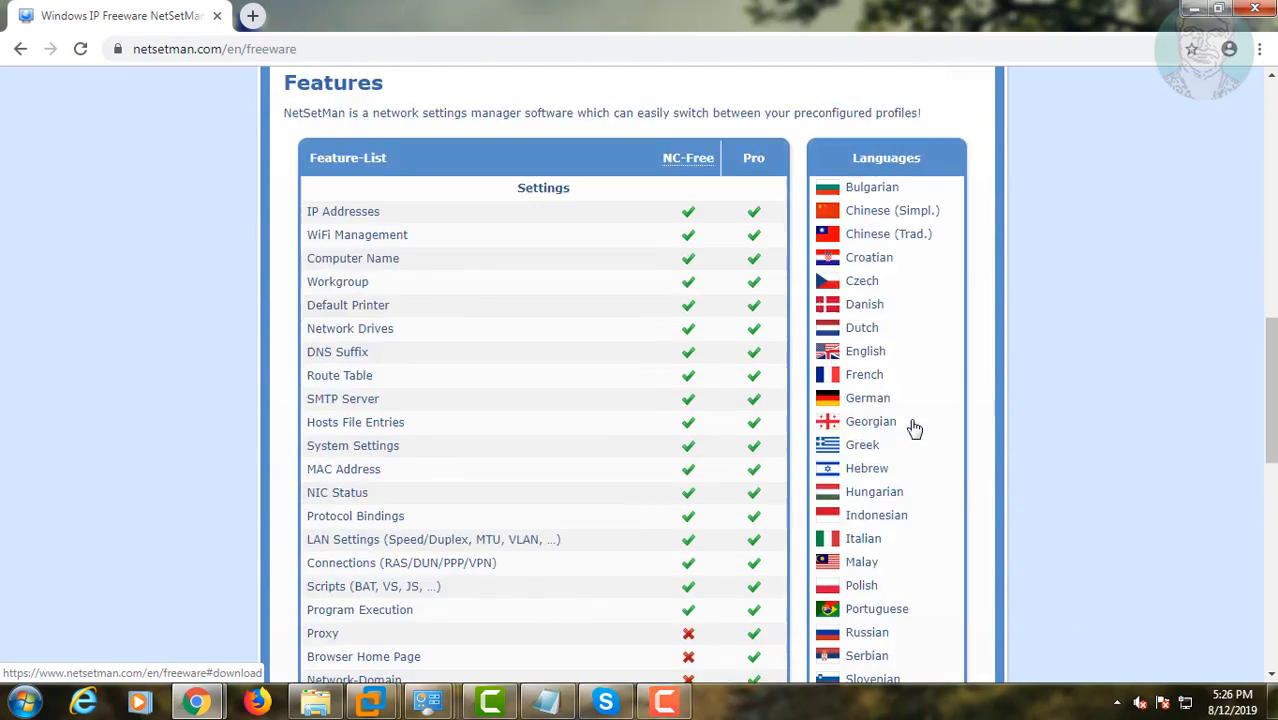
click(590, 396)
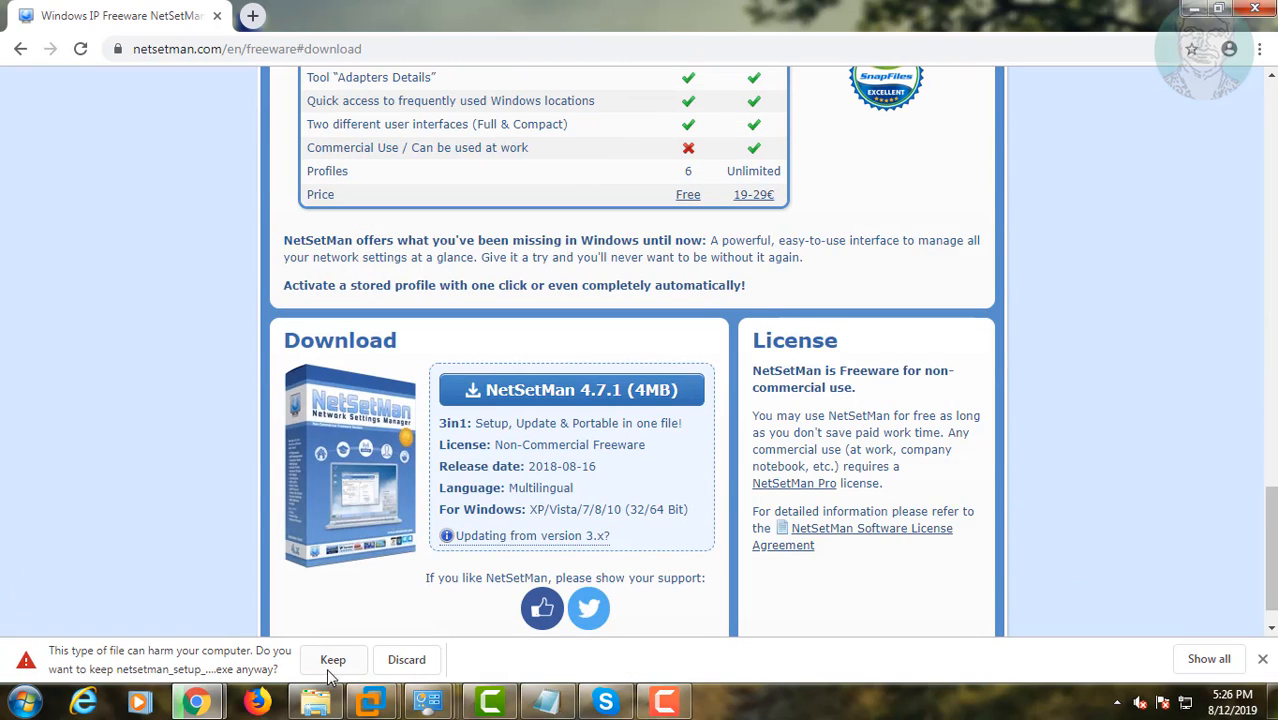
click(333, 662)
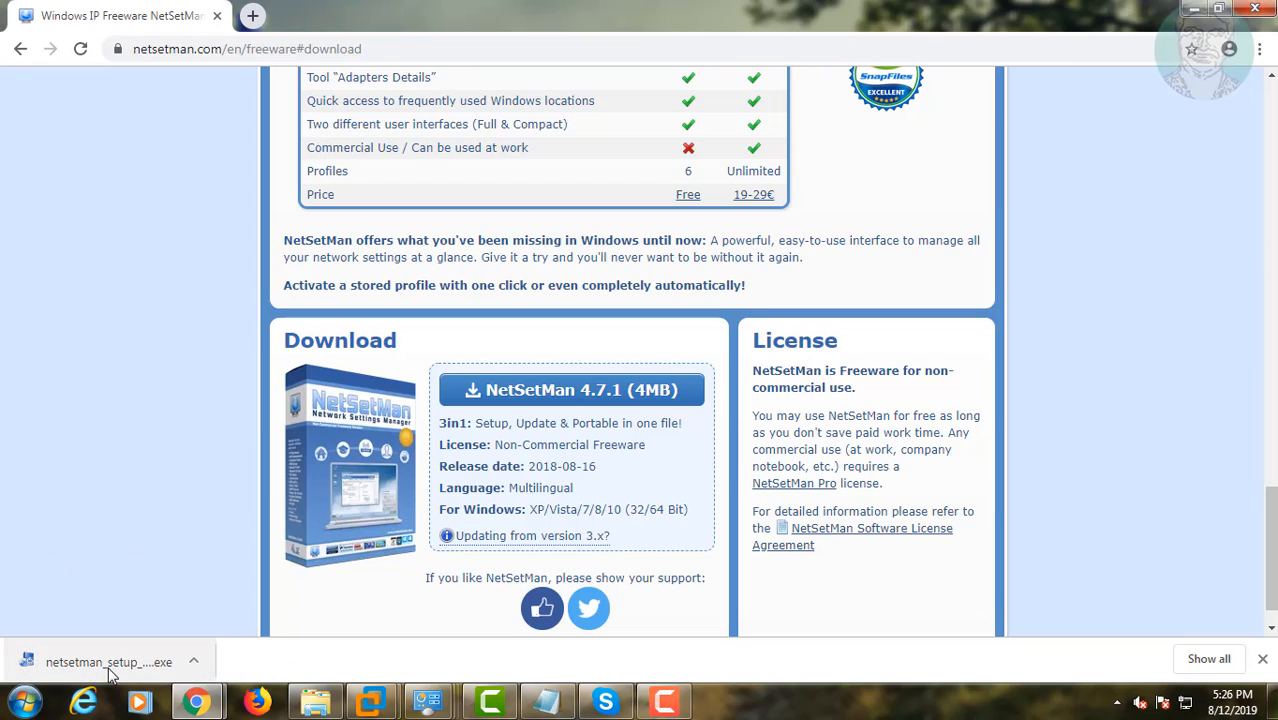
click(1196, 12)
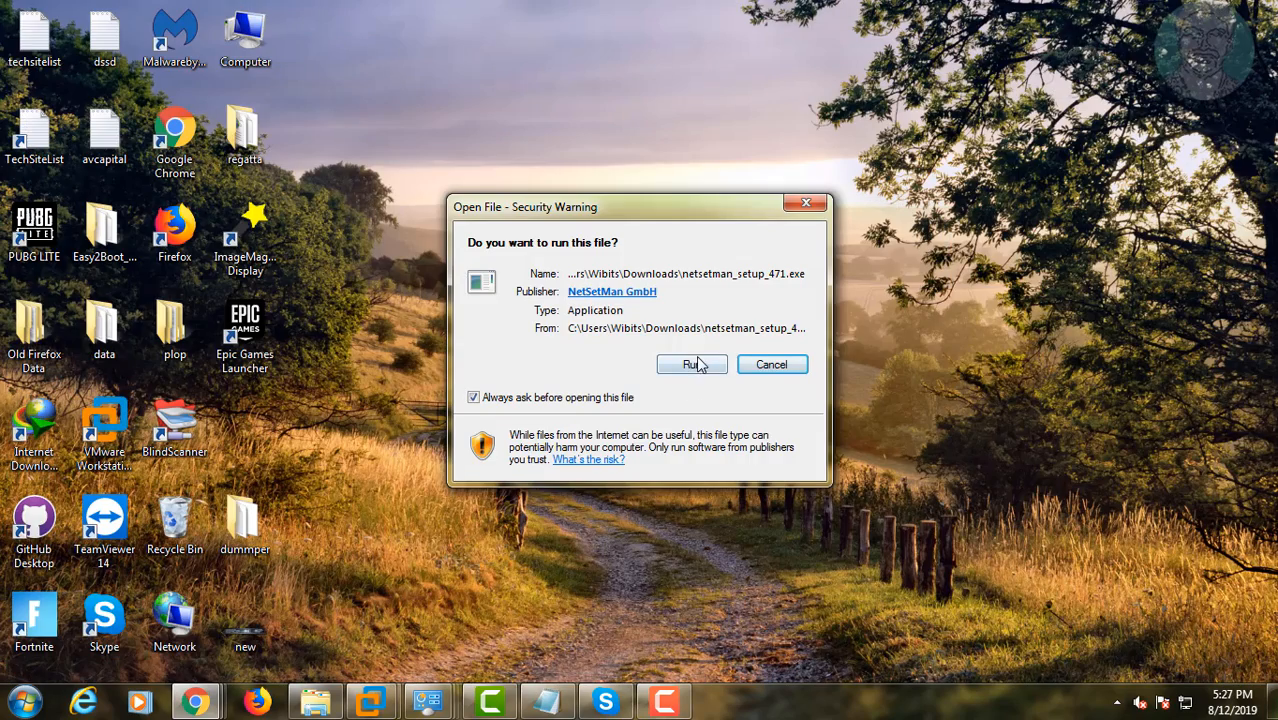
Step: Run the downloaded installer, continue past the welcome page in English and accept the license agreement
click(700, 364)
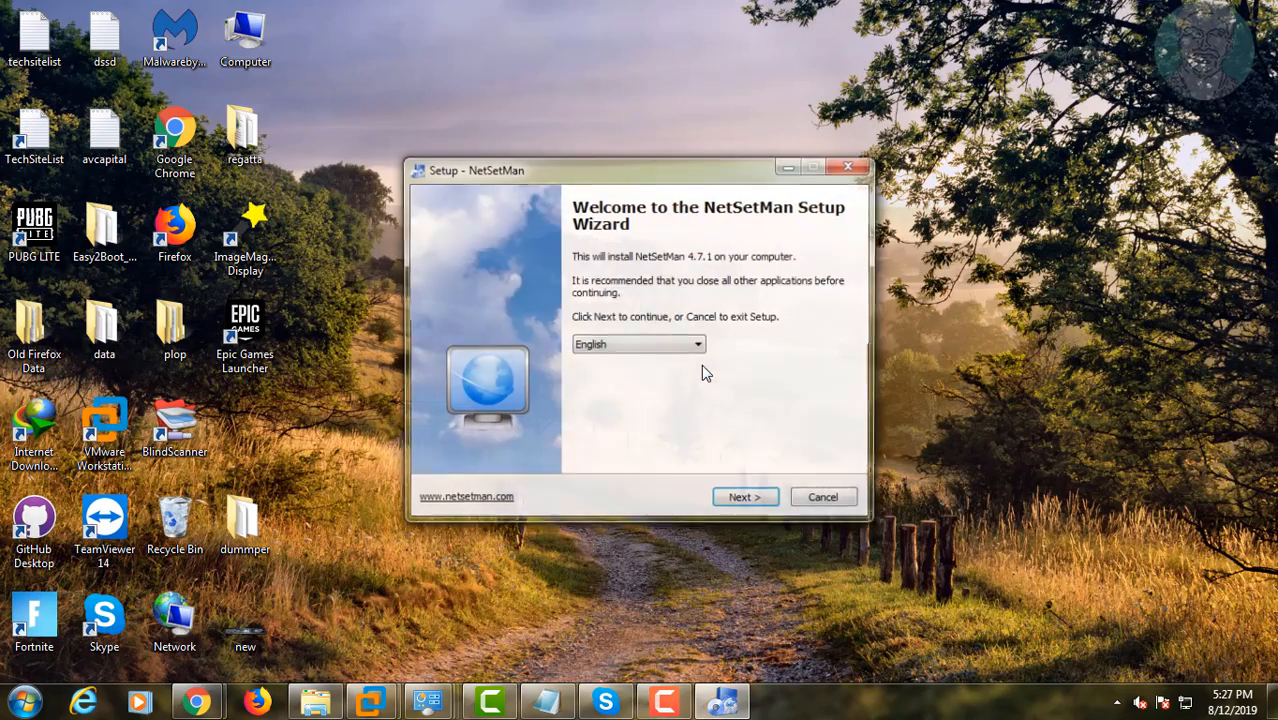
click(743, 500)
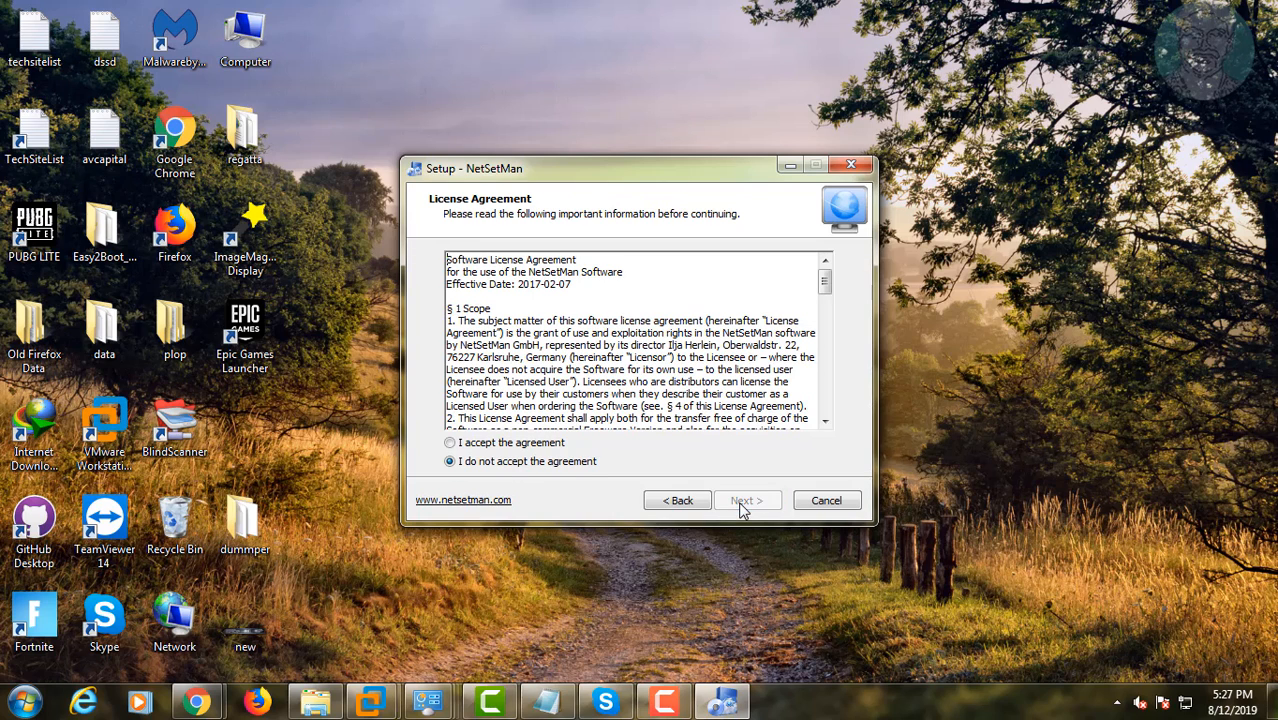
click(500, 444)
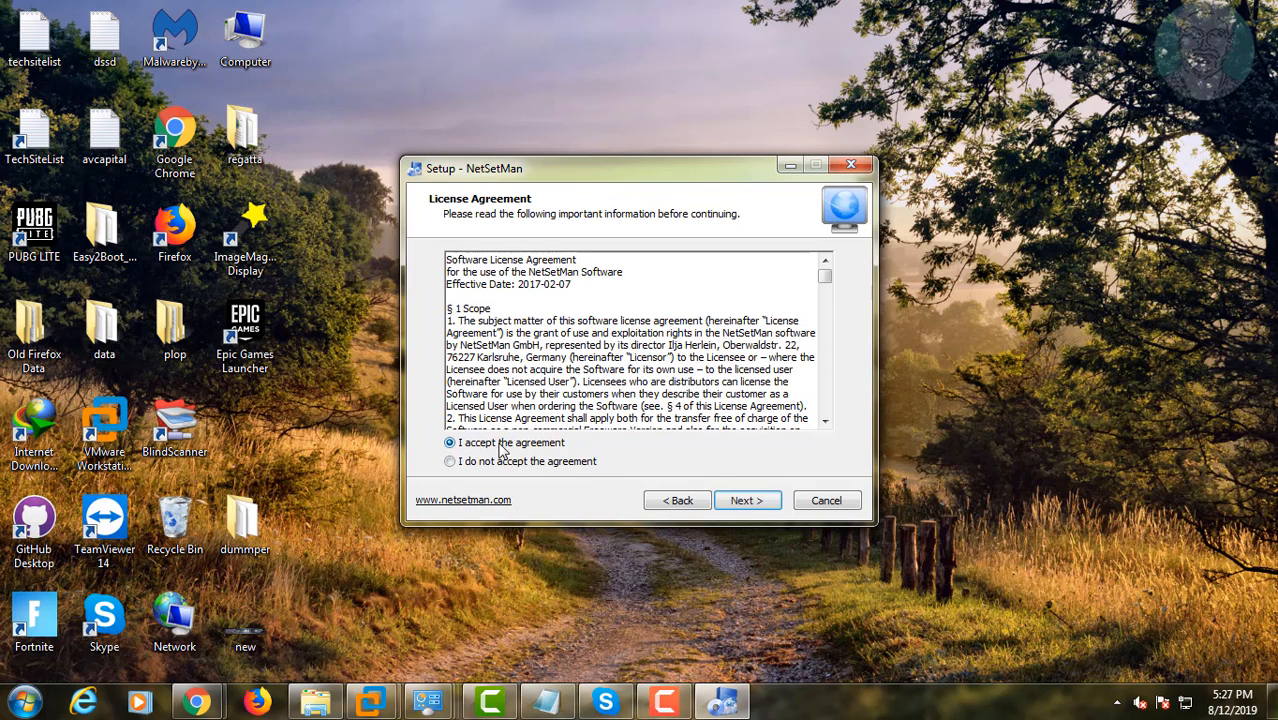
click(747, 502)
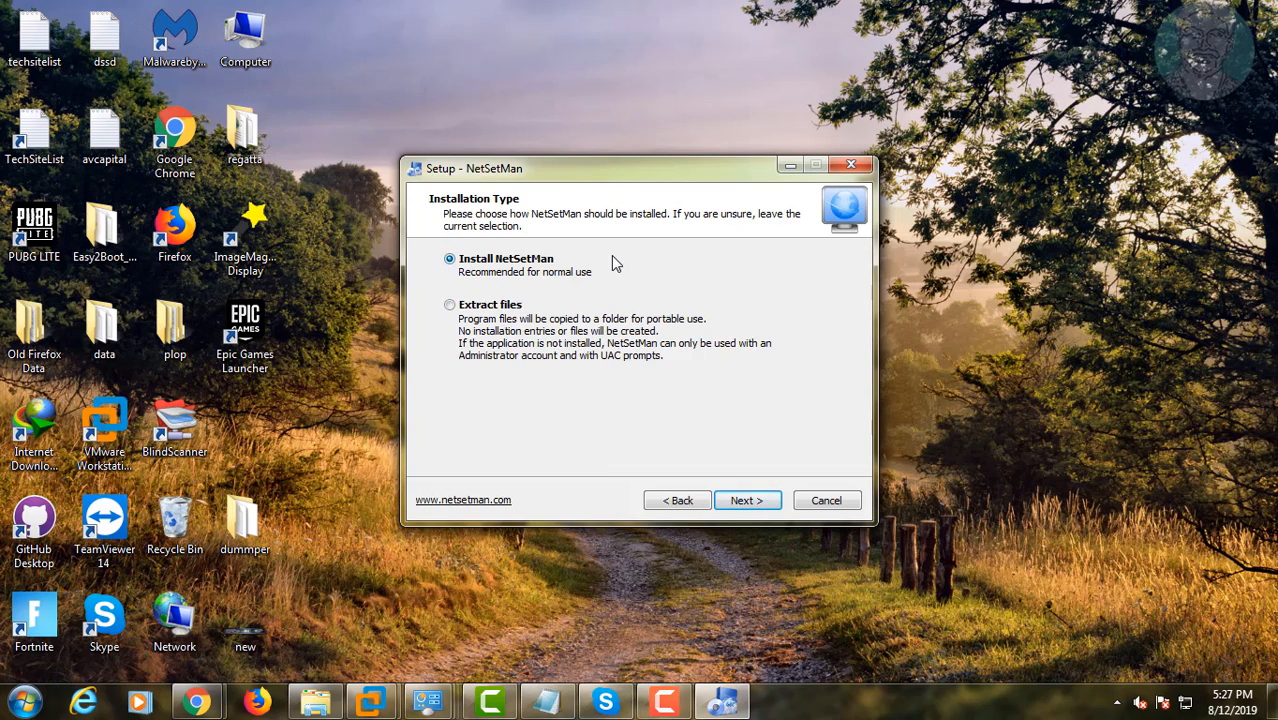
Step: Install NetSetMan with the default installation type, destination folder and Start Menu folder, then finish and launch it
click(749, 502)
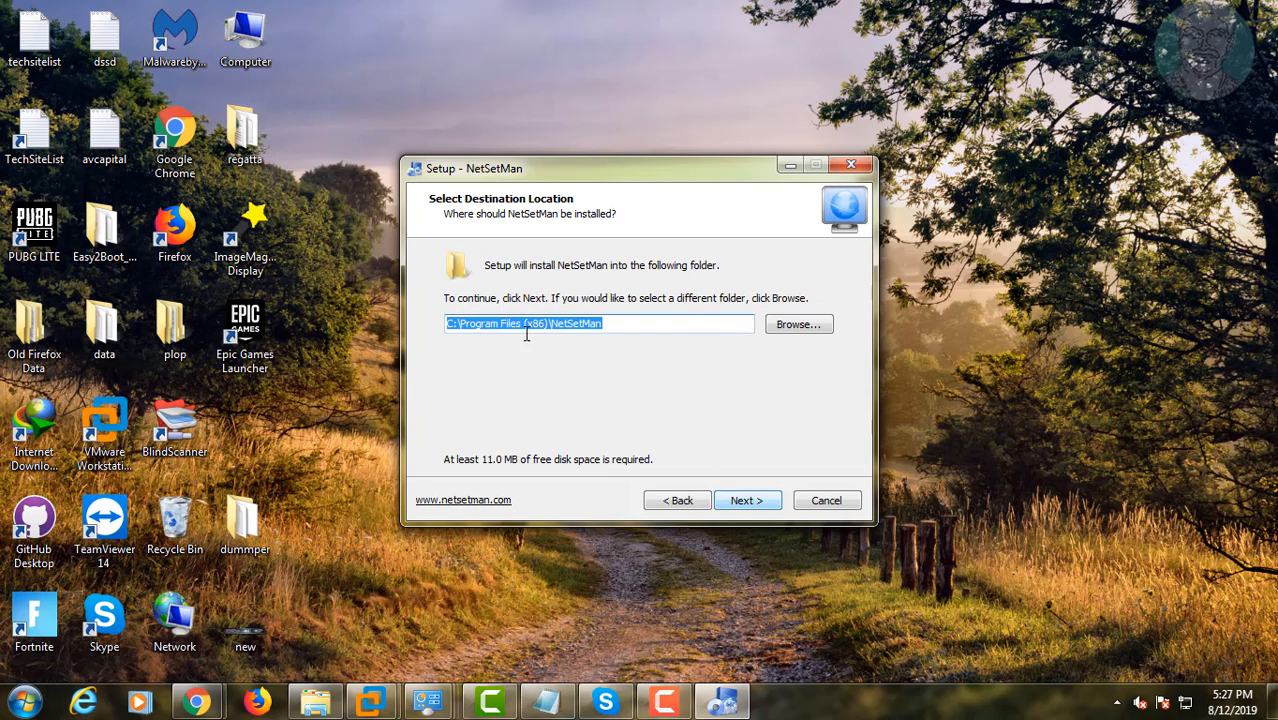
click(767, 507)
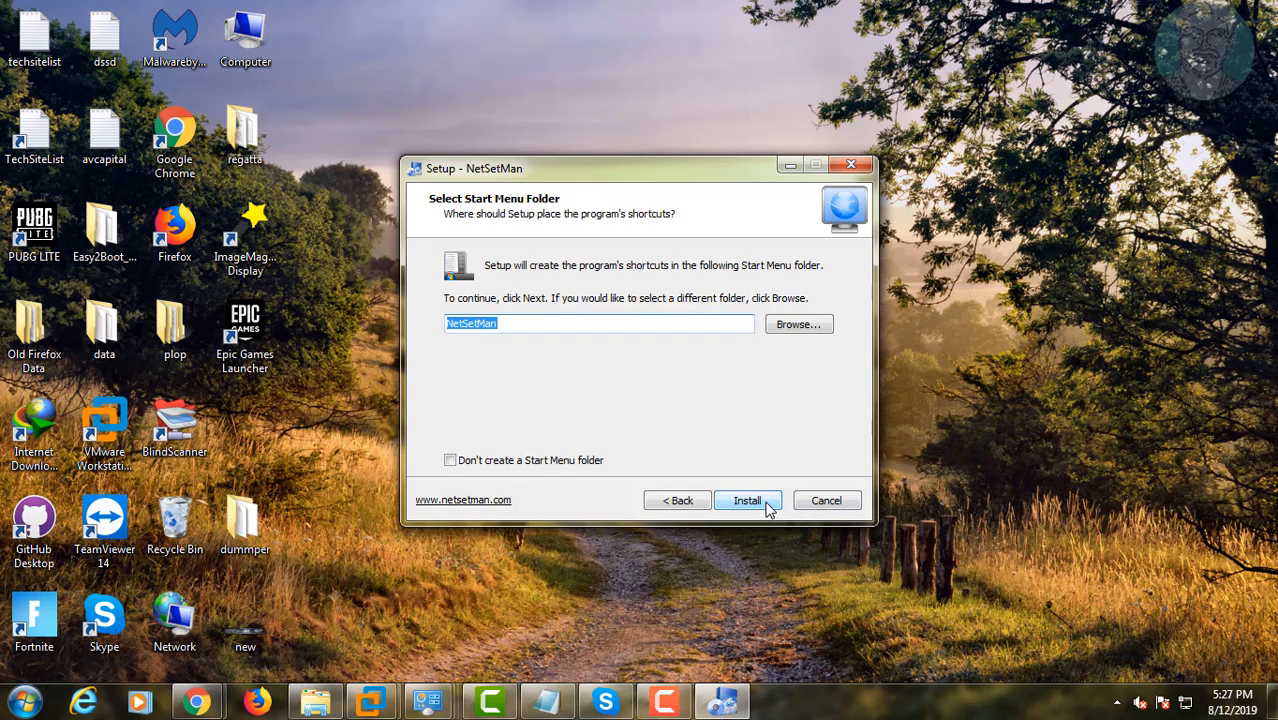
click(752, 505)
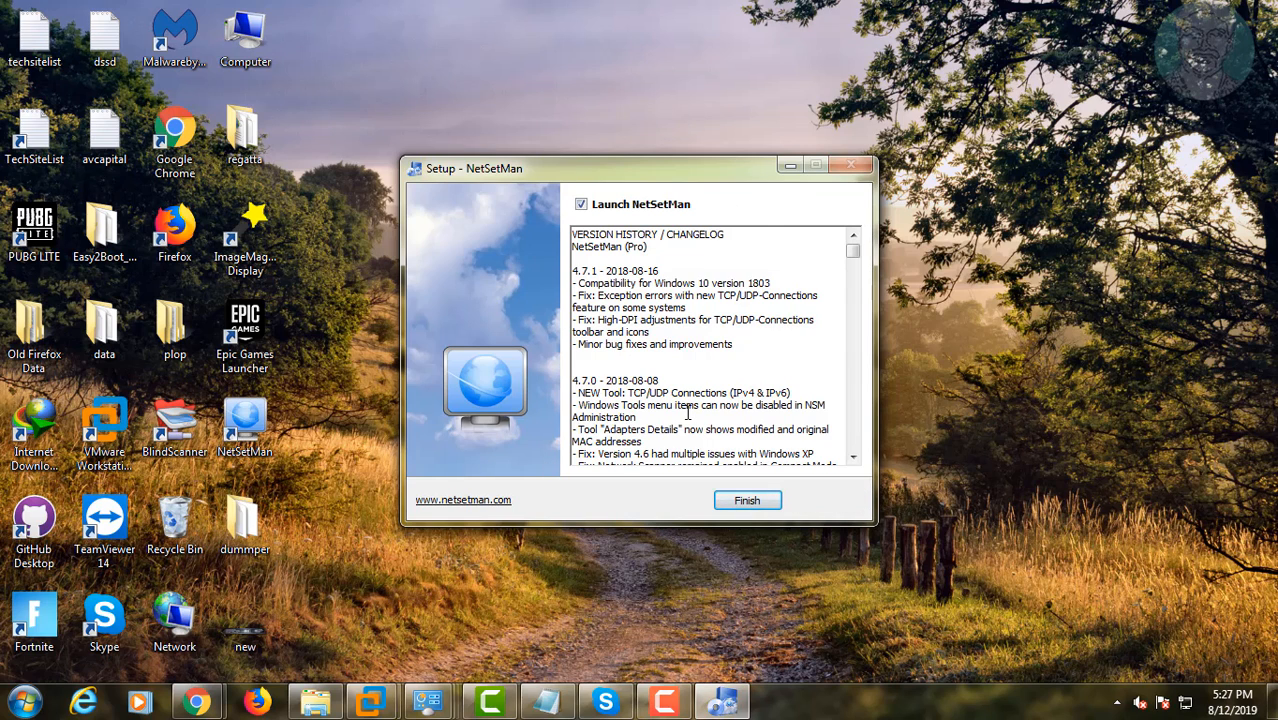
click(748, 501)
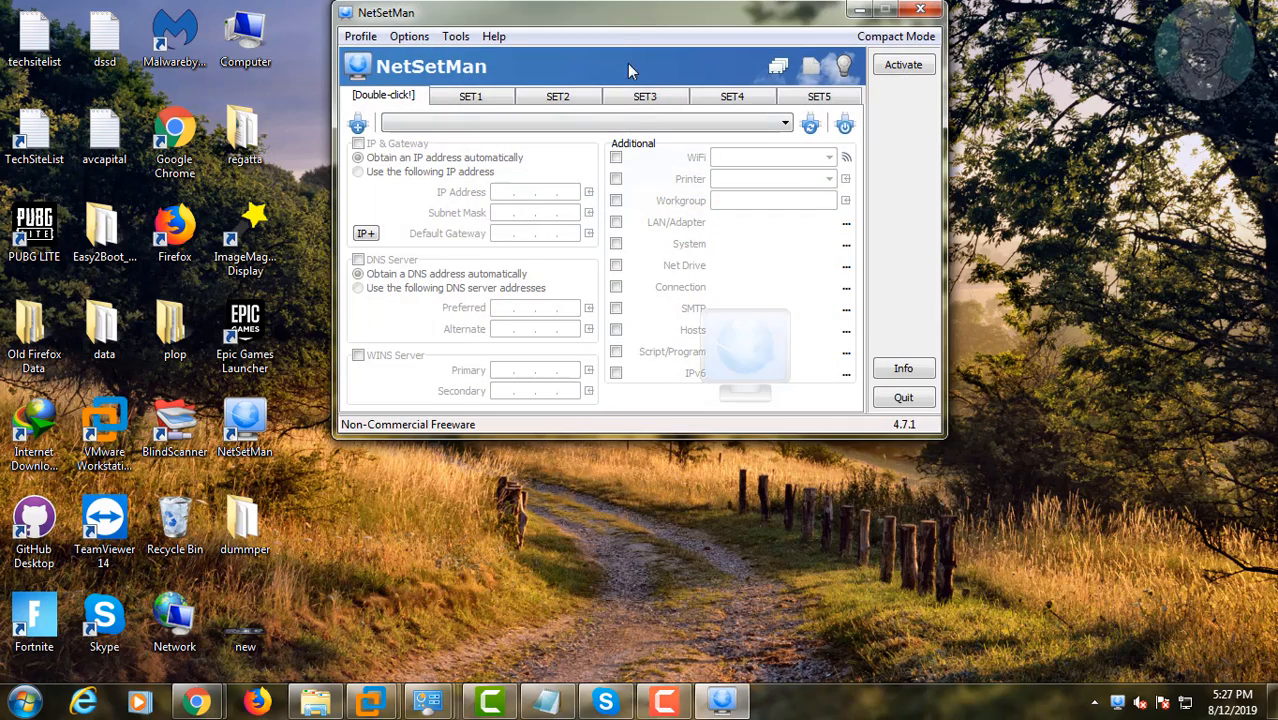
Step: Open the SET1 profile and enable IP & Gateway using a manually specified IP address
drag(613, 16, 591, 136)
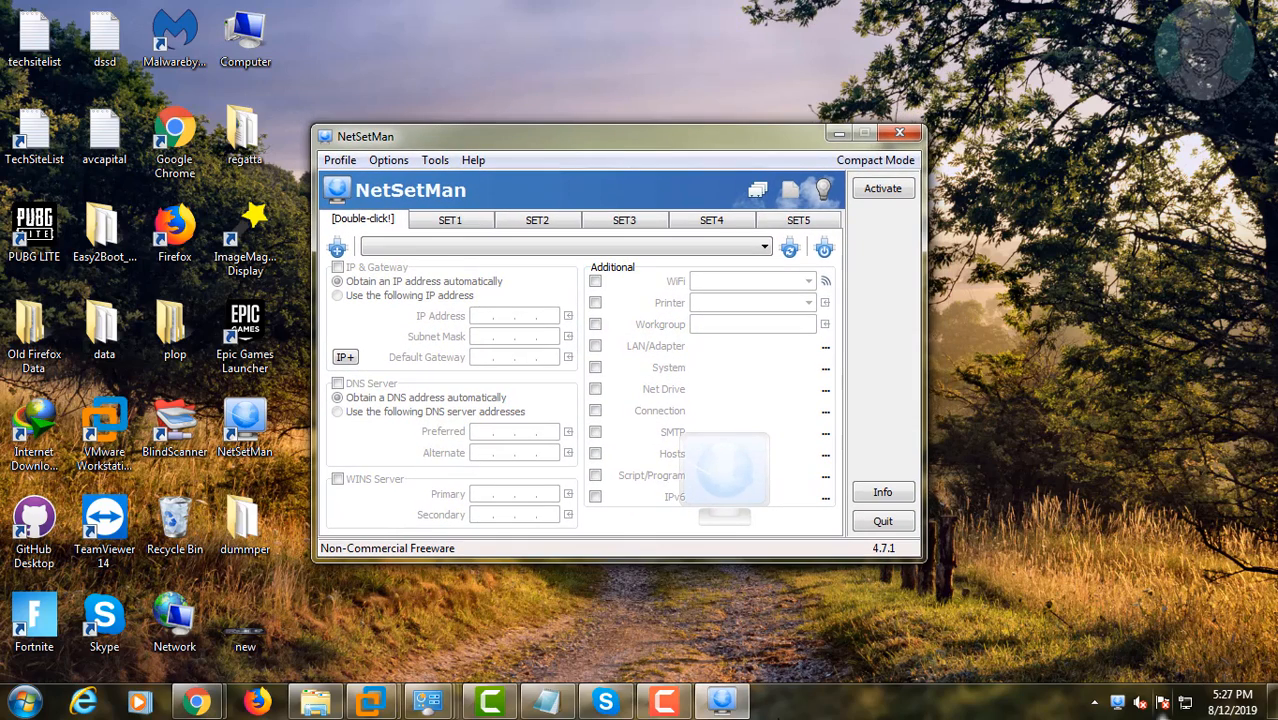
click(455, 223)
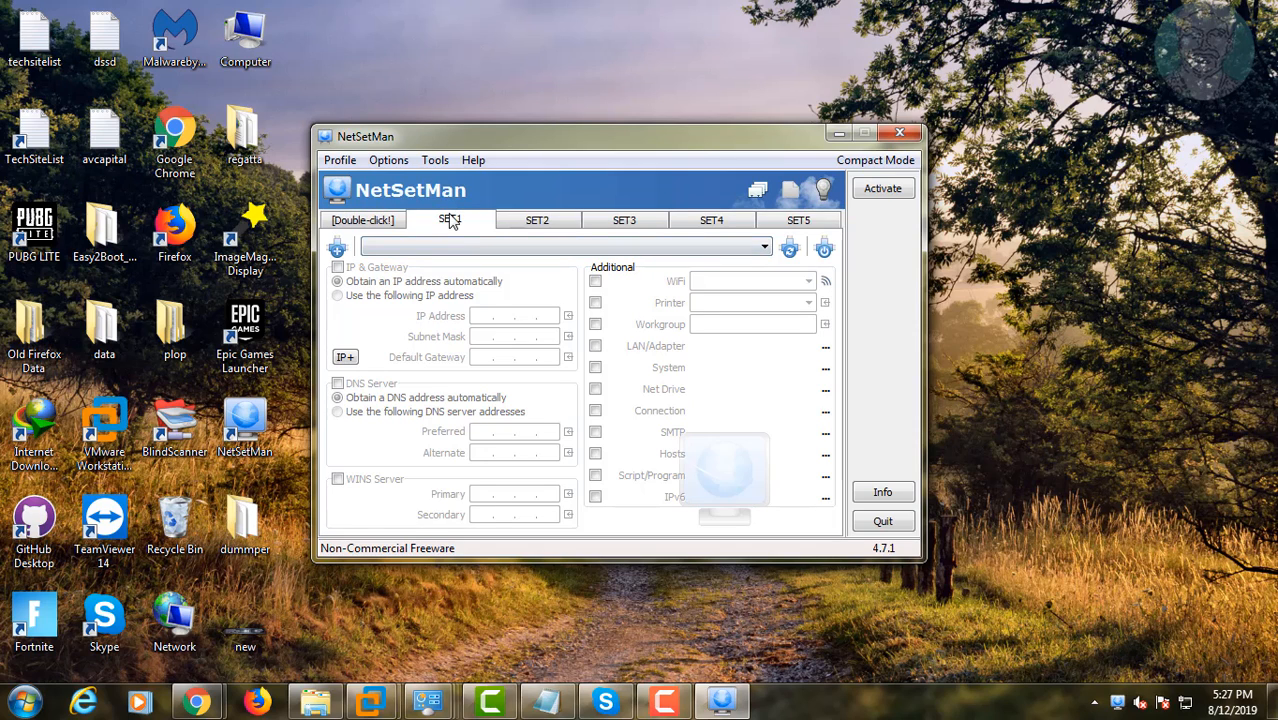
click(338, 268)
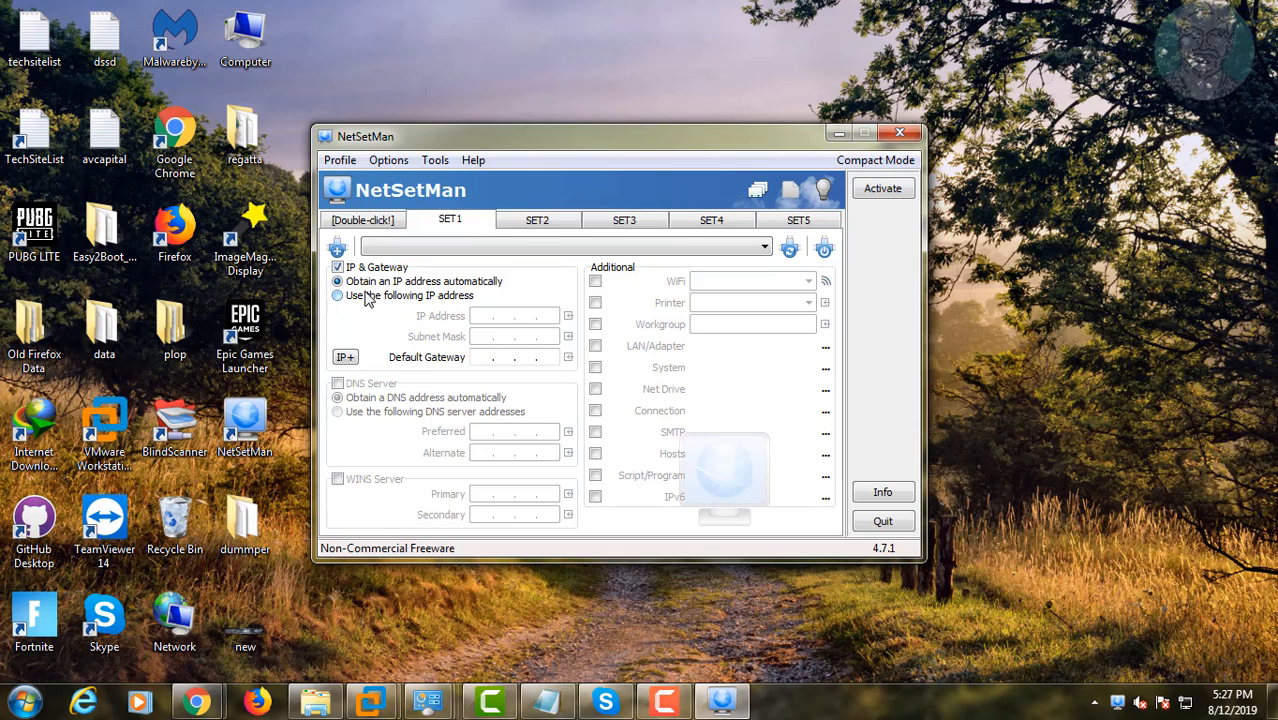
click(353, 298)
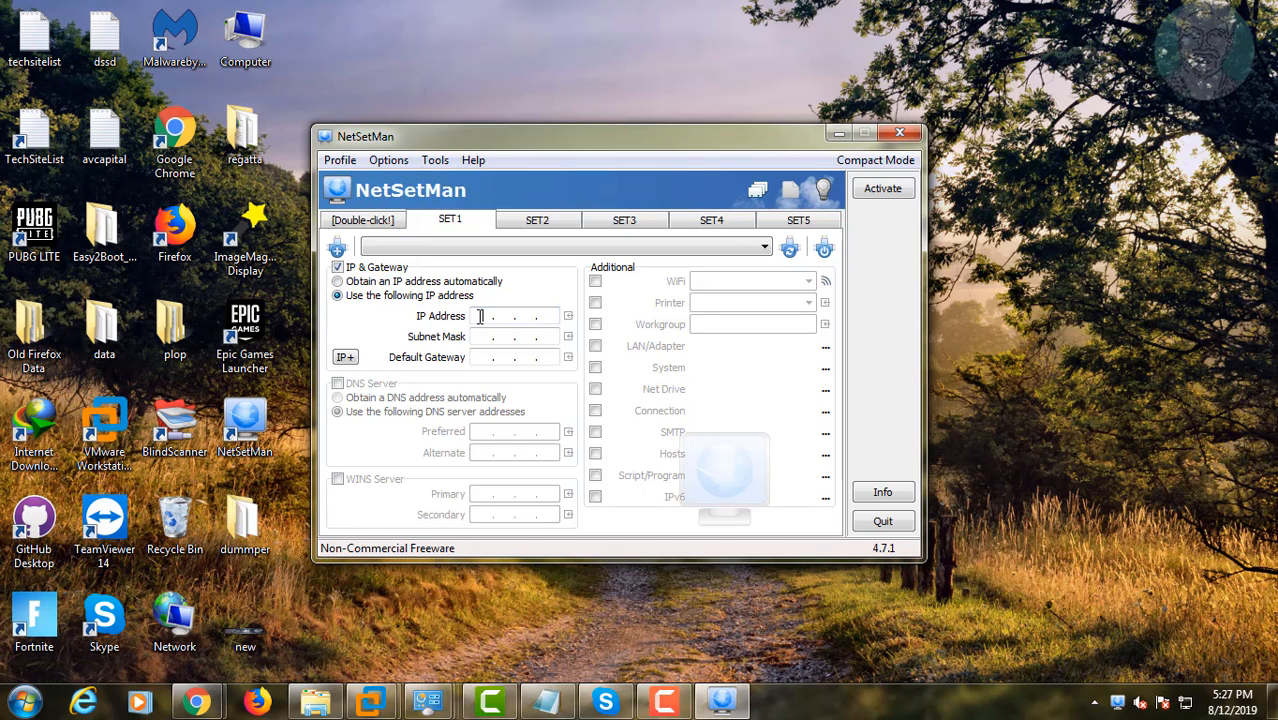
Step: Set the IP address to 192.168.2.132, subnet mask 255.255.255.0 and default gateway 192.168.2.1
text(192.168. 2 .132)
key(Tab)
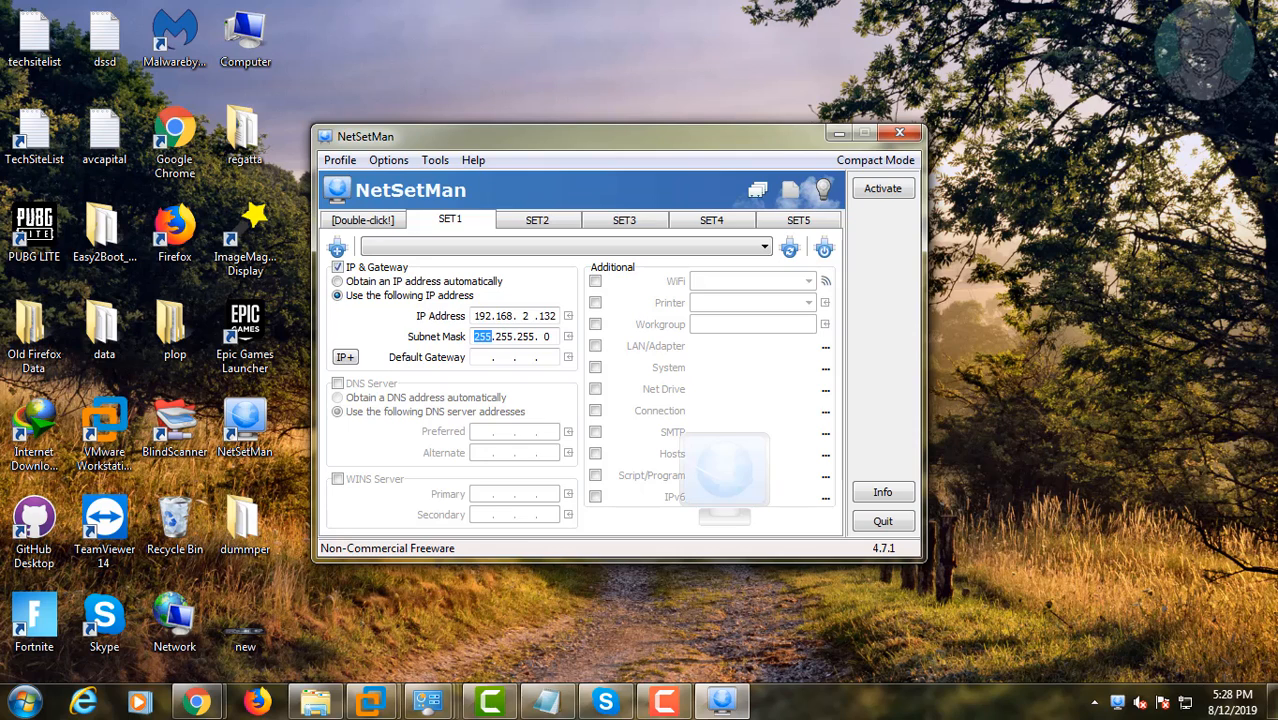
right_click(485, 357)
key(Escape)
text(192.168. 2 . 1)
Step: Enable the DNS server settings with preferred DNS 8.8.8.8 and alternate DNS 8.8.4.4
click(338, 384)
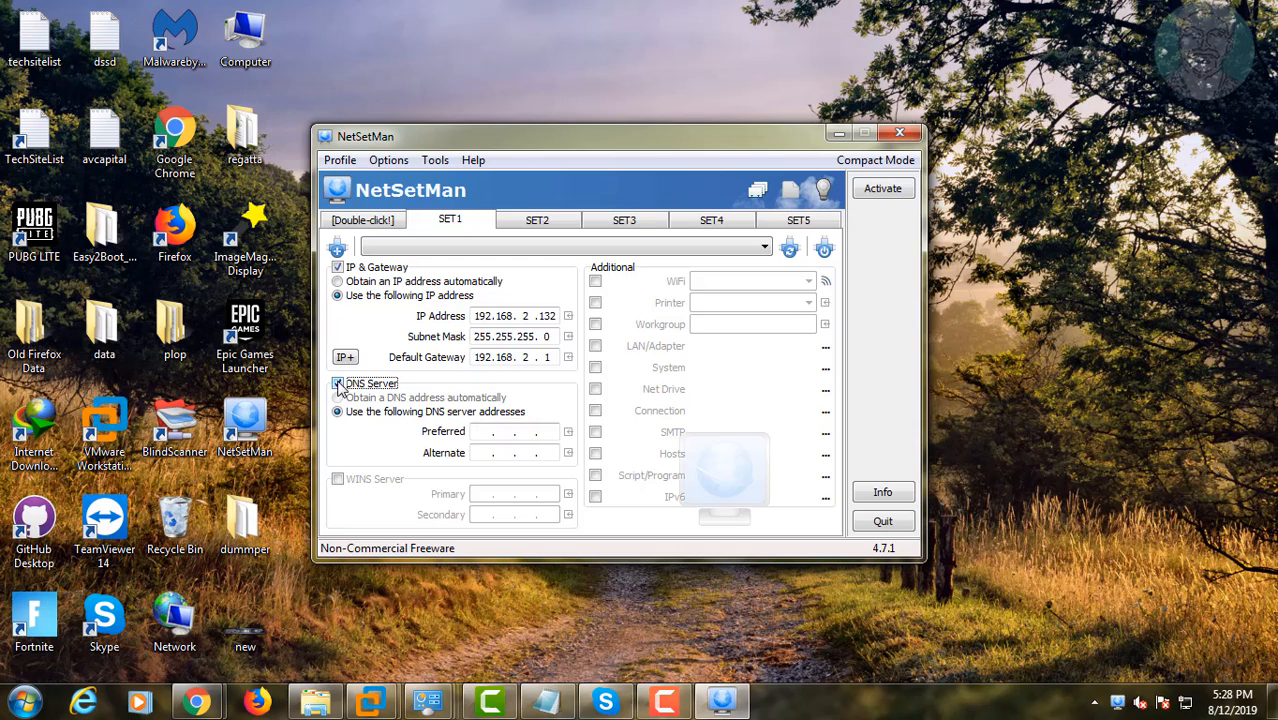
click(485, 432)
text(8 . 8 . )
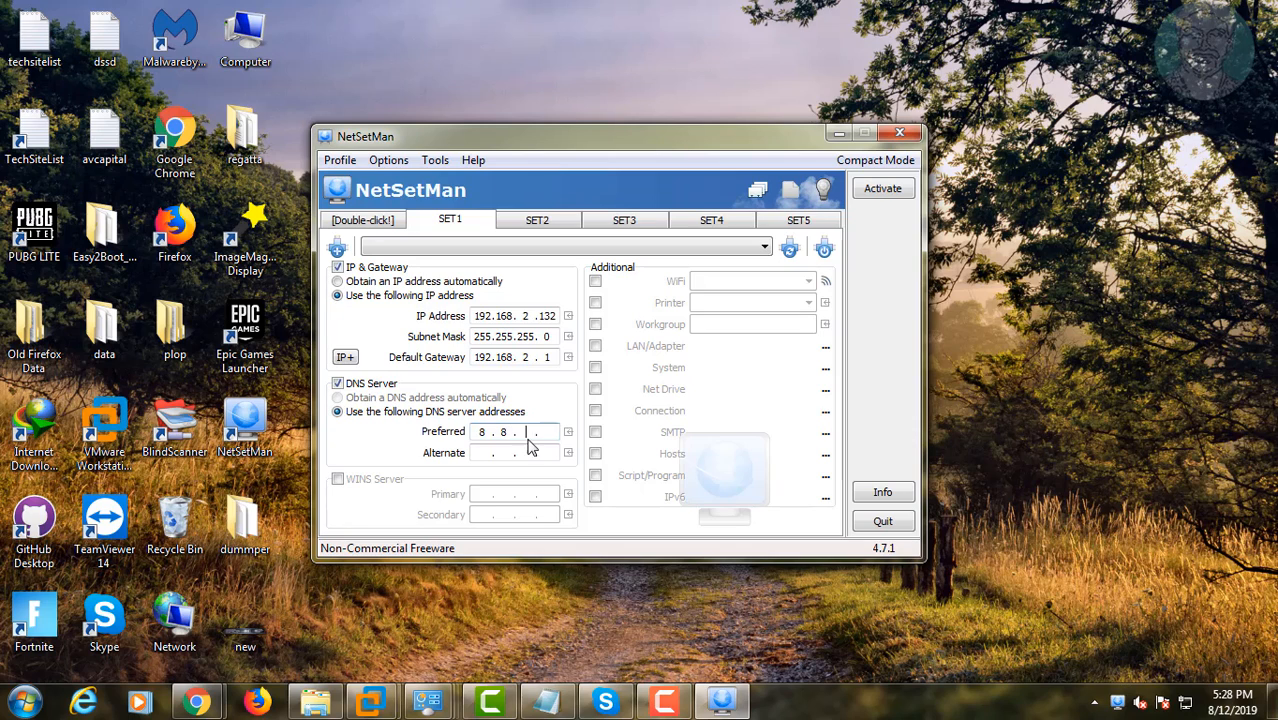
text(8 . 8)
click(484, 452)
text(8.84 .4)
Step: Rename the SET1 profile to AT BroadBand
right_click(447, 224)
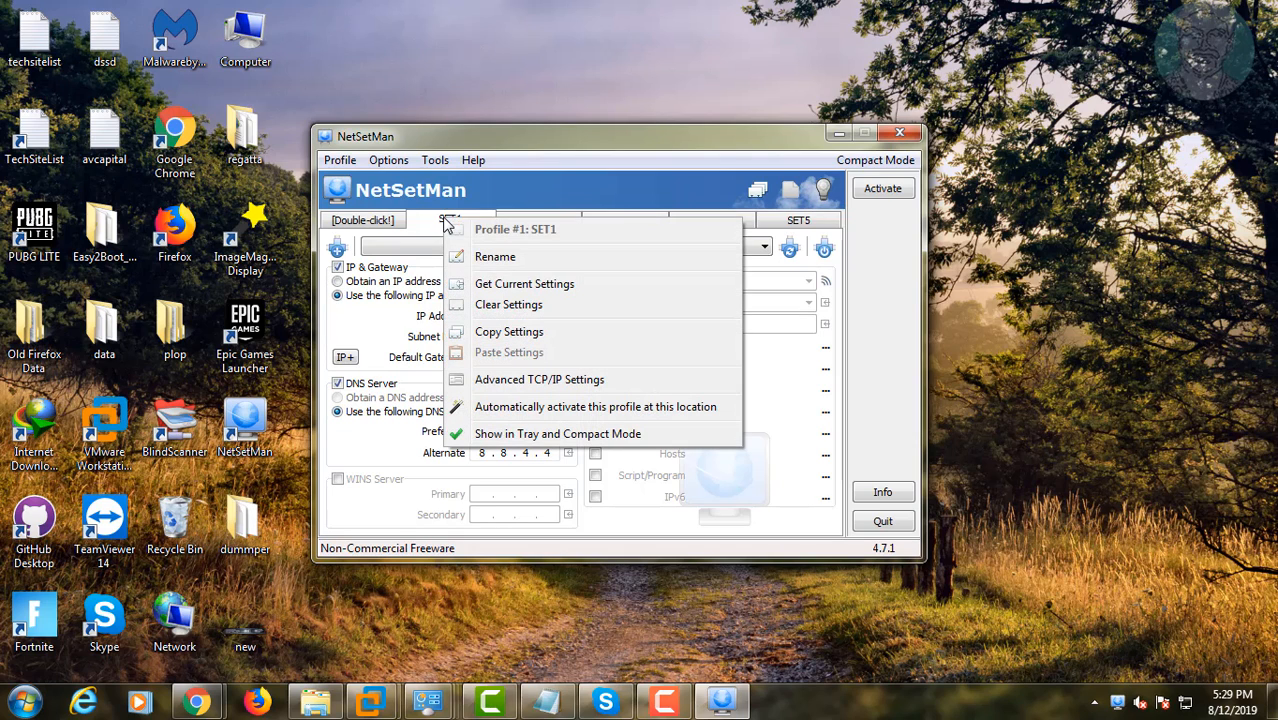
click(518, 257)
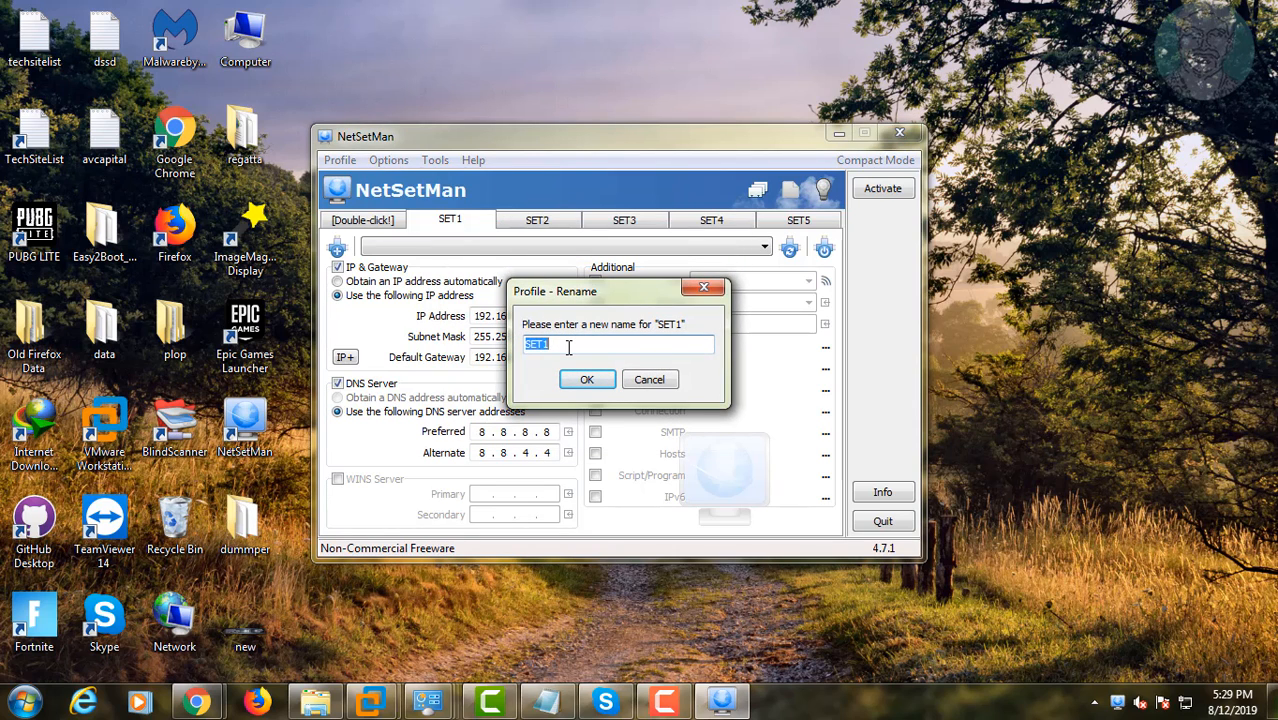
text(AT BroadBand)
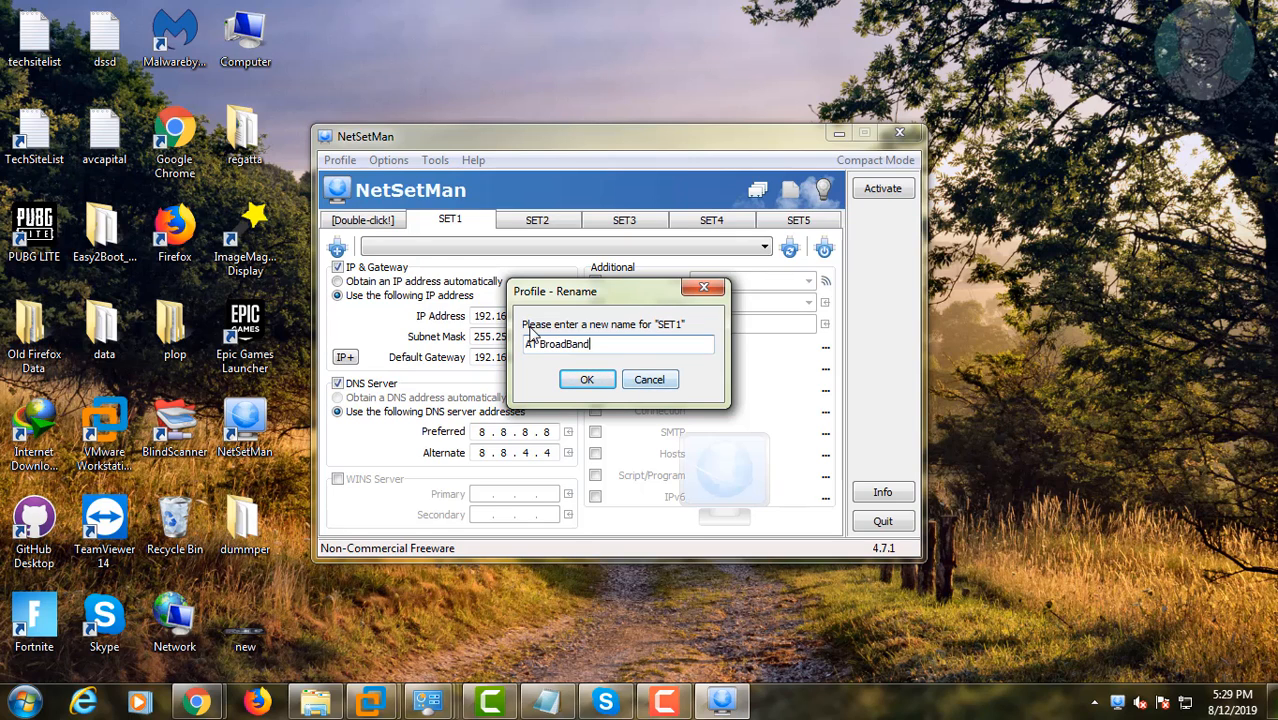
click(587, 379)
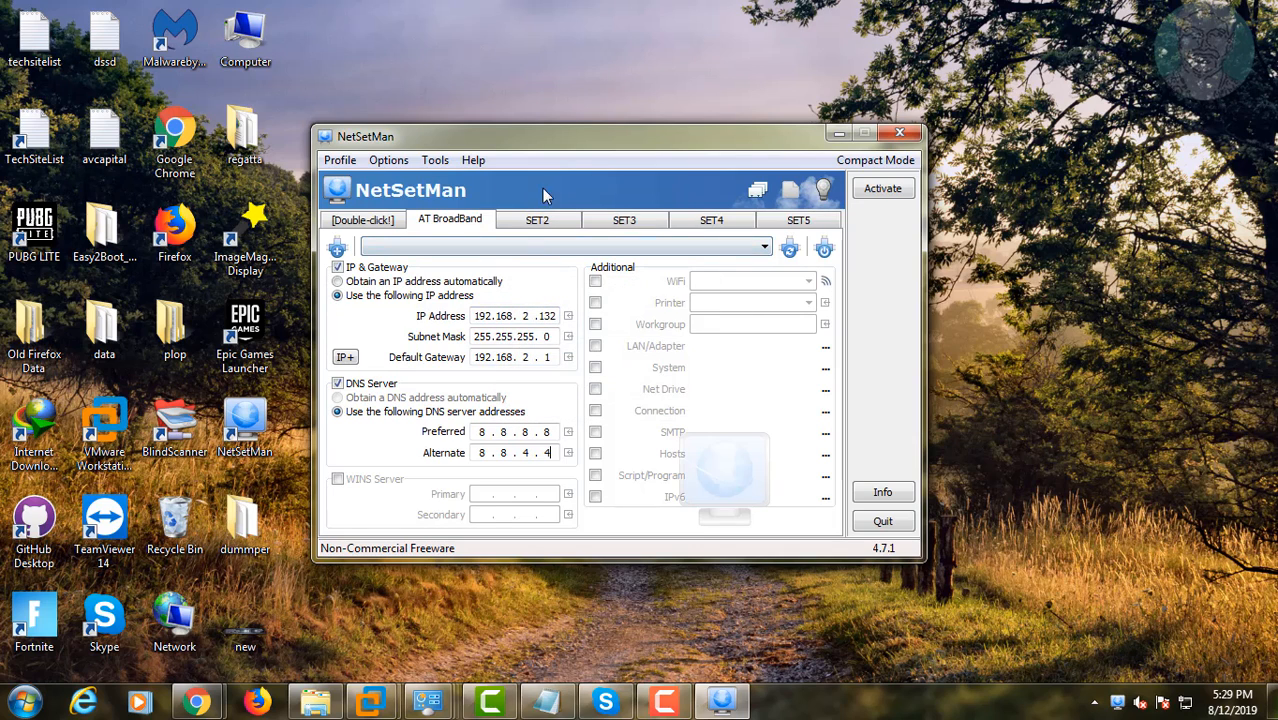
Step: In the SET2 profile, enable a static IP 192.168.1.25 with subnet mask 255.255.255.0 and gateway 192.168.1.1
click(546, 224)
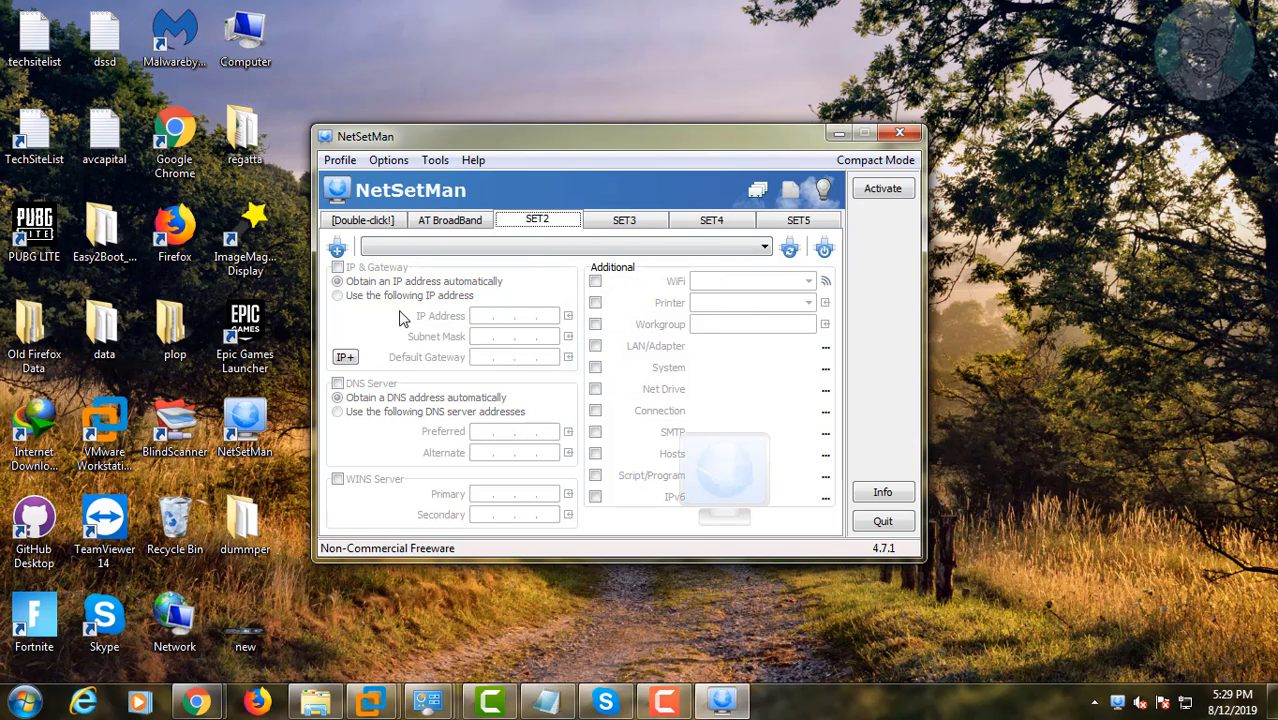
click(338, 268)
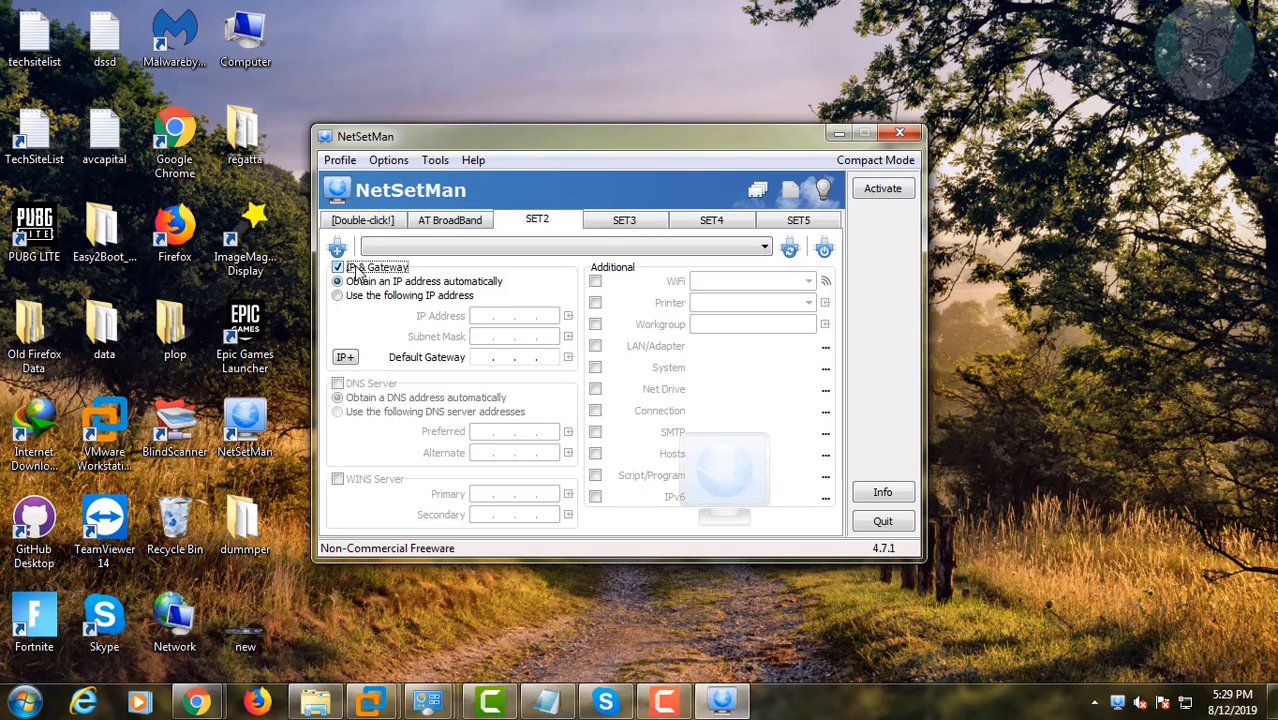
click(340, 296)
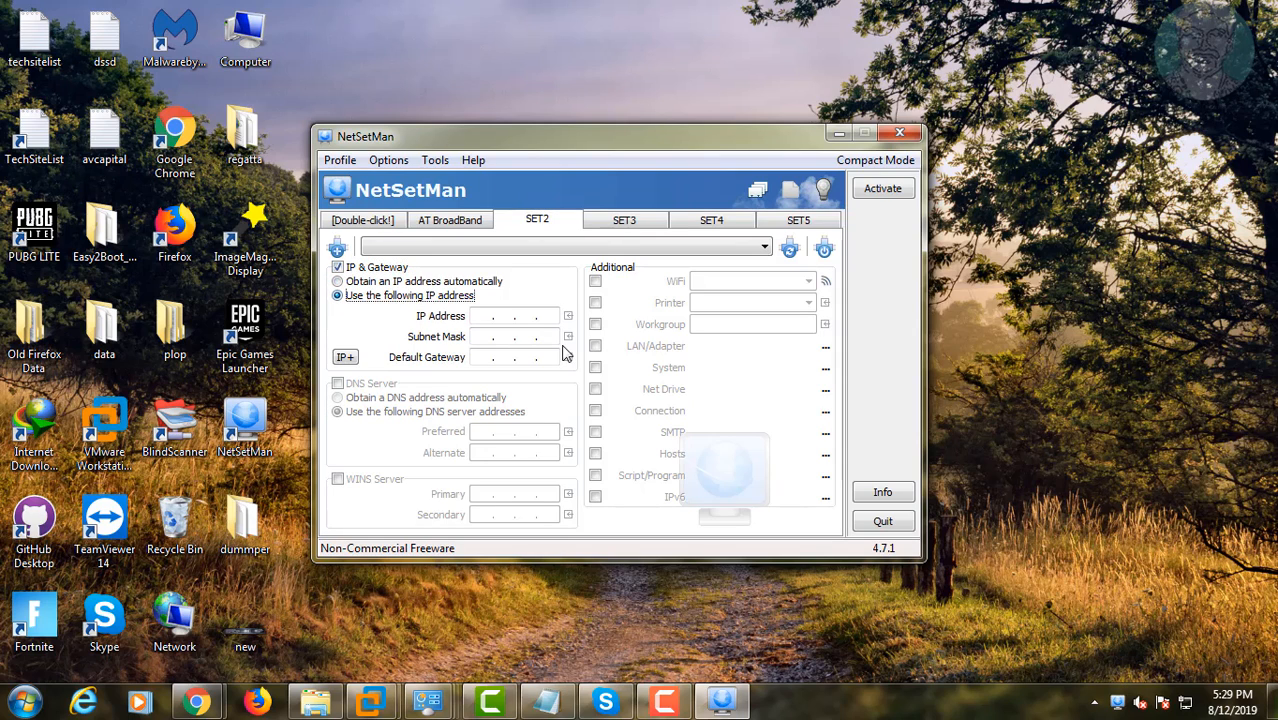
click(491, 317)
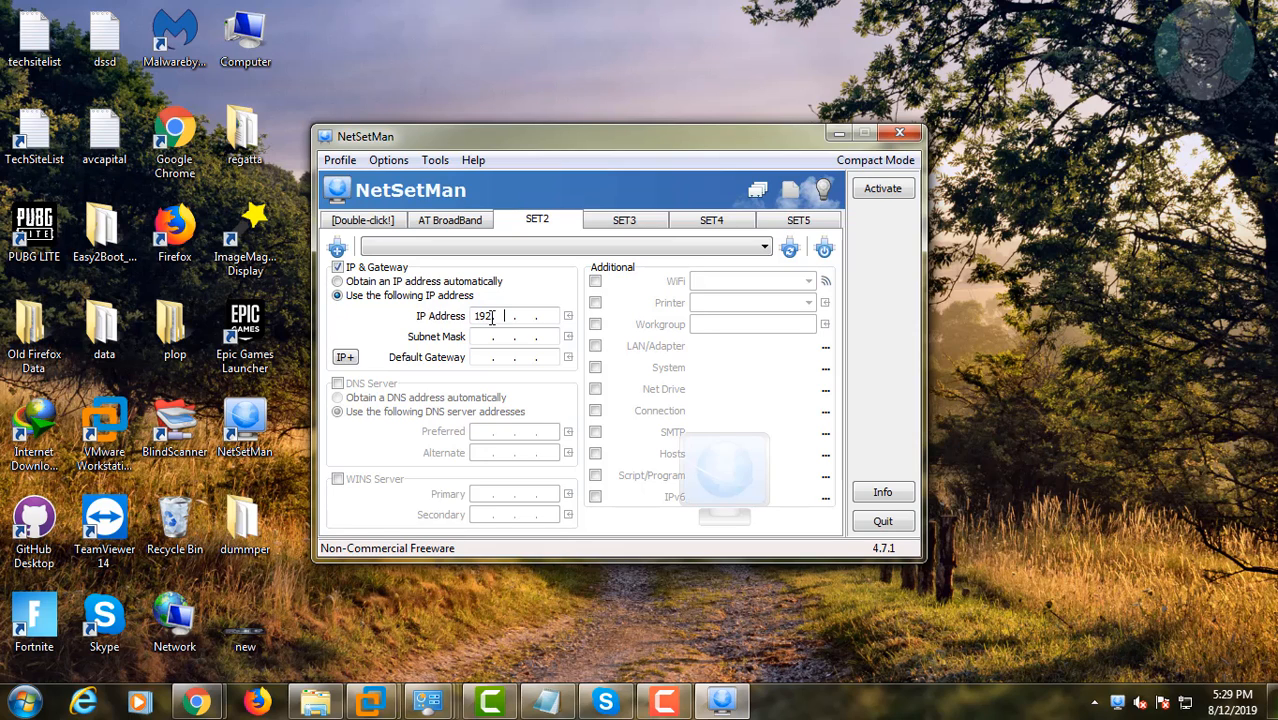
text(192.168)
key(Tab)
key(Tab)
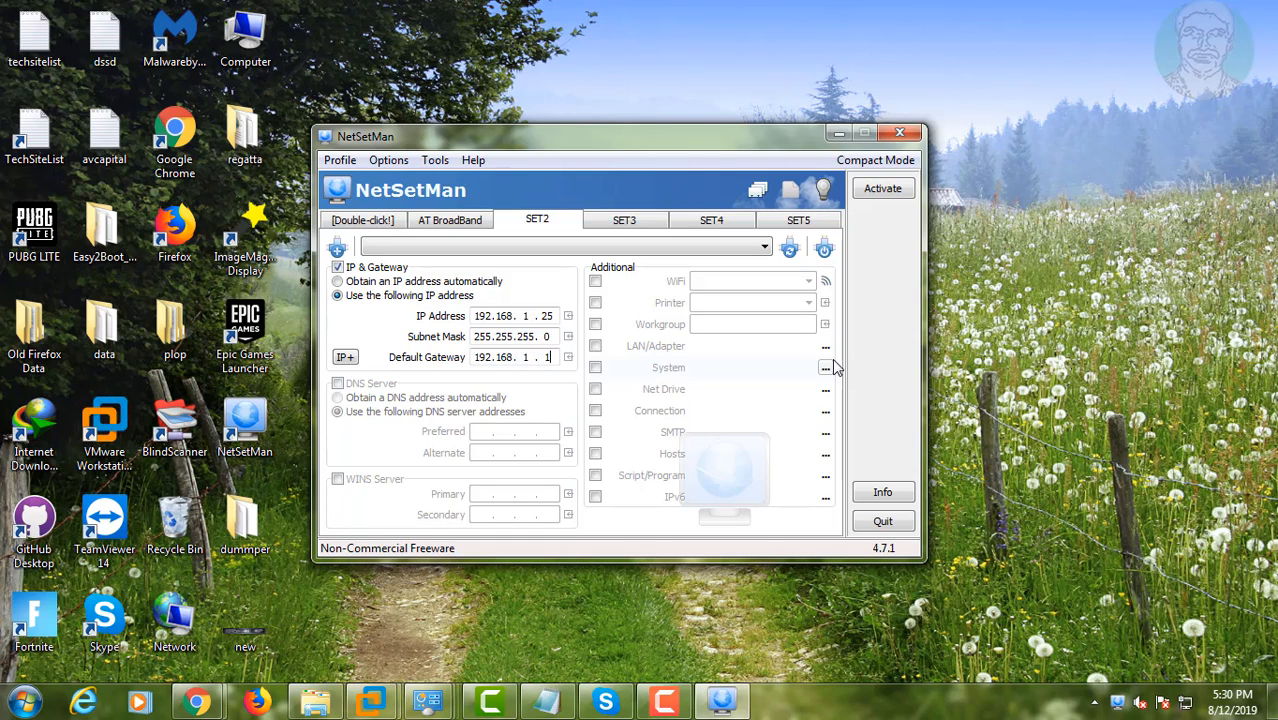
Step: Enable the SET2 DNS server settings with preferred DNS 8.8.8.8 and alternate DNS 8.8.4.4
click(338, 385)
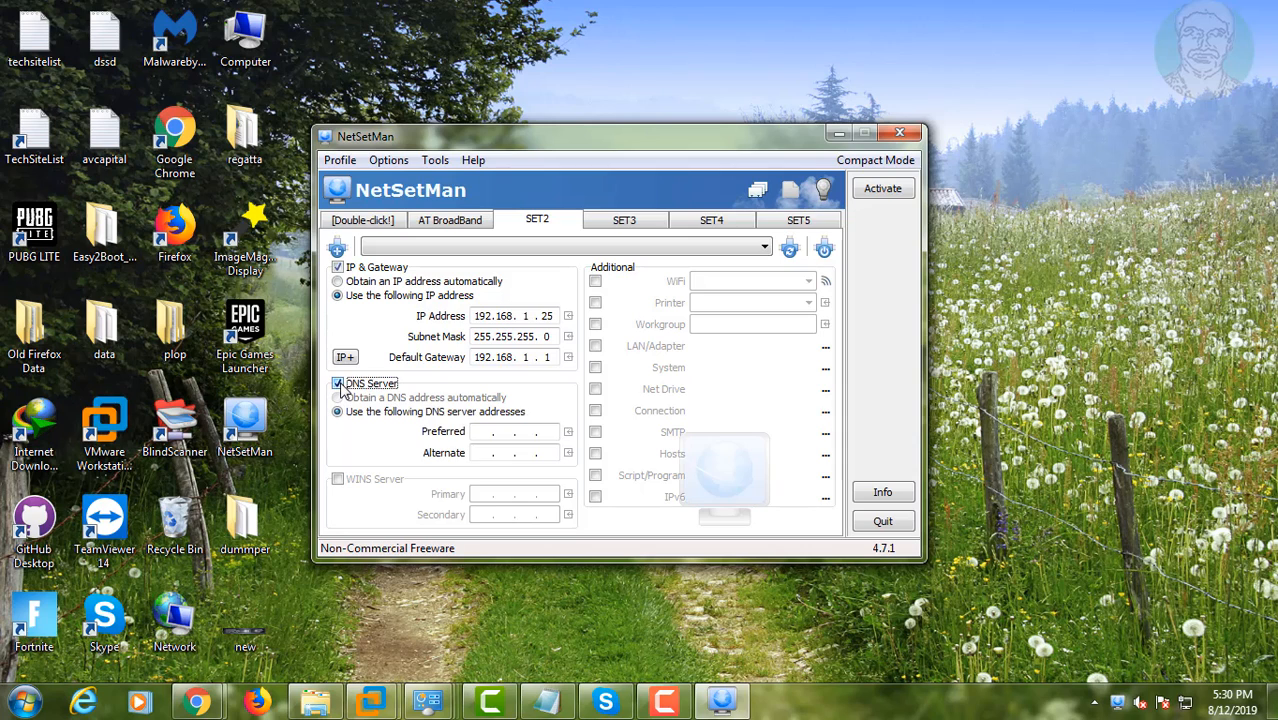
click(489, 431)
text(88)
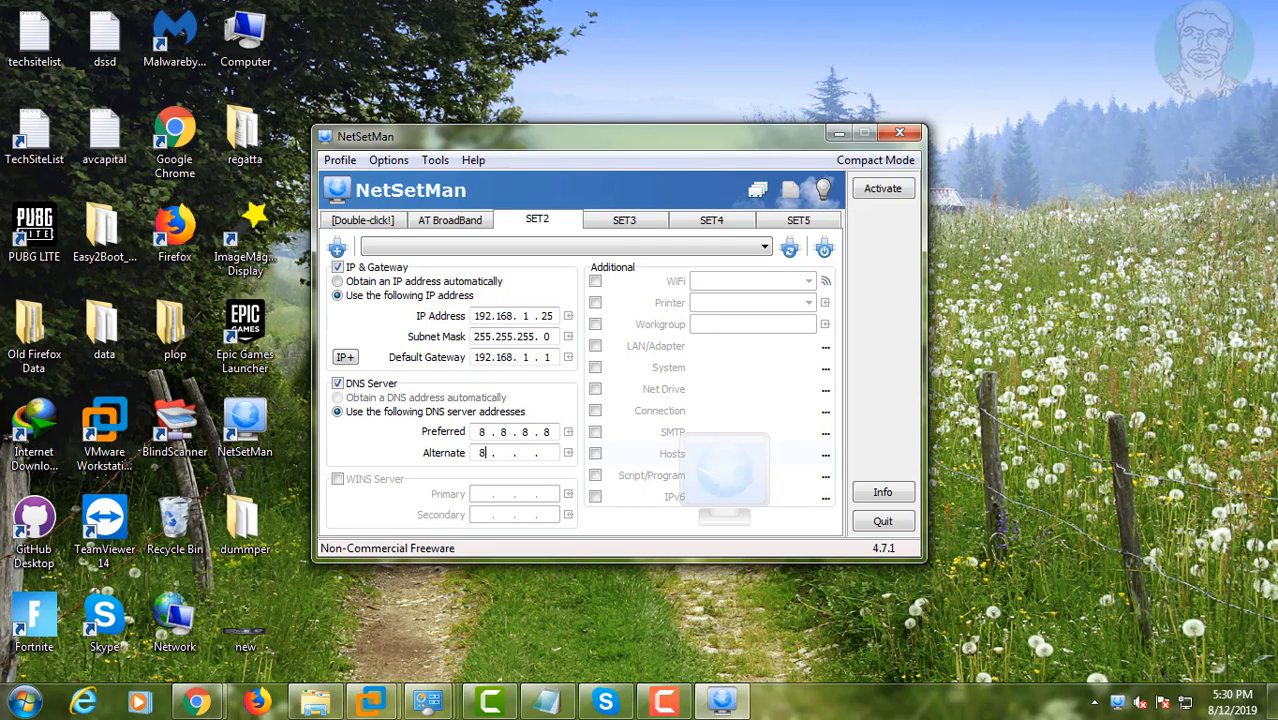
text(8 . 8 . 8 . 8)
Step: Rename the SET2 profile to Bsnl and switch back to the AT BroadBand profile
right_click(533, 226)
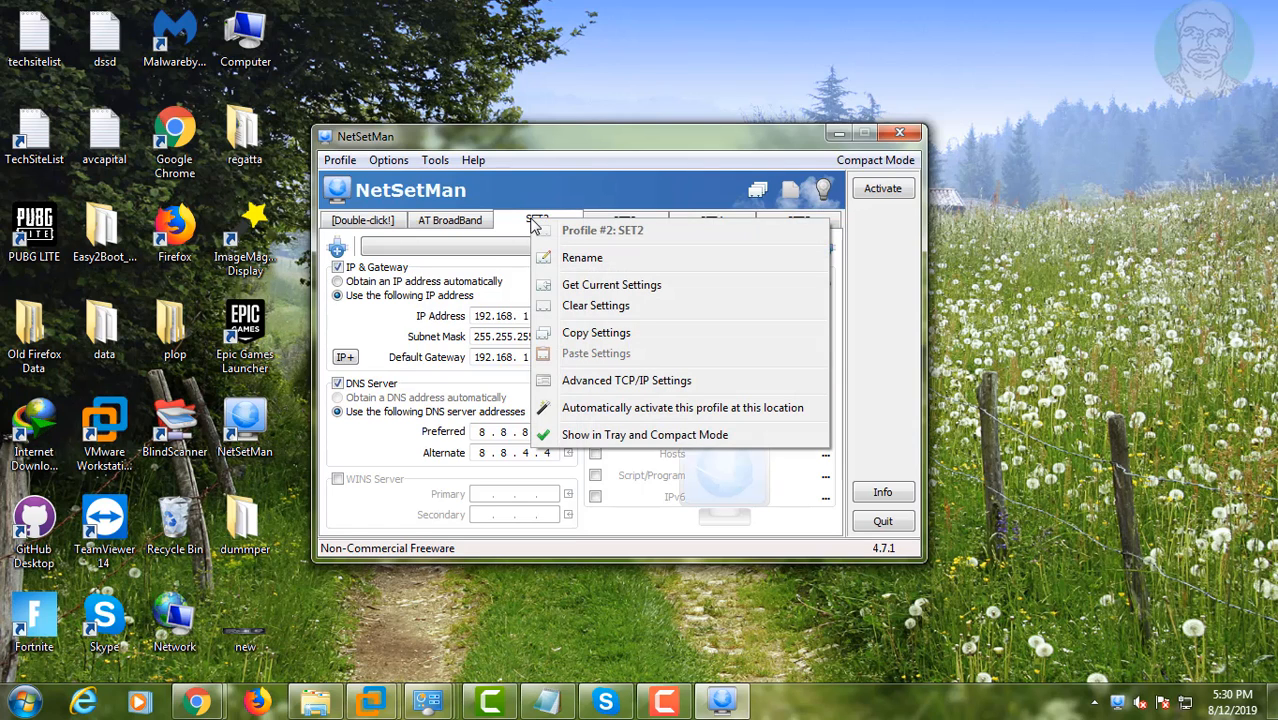
click(585, 258)
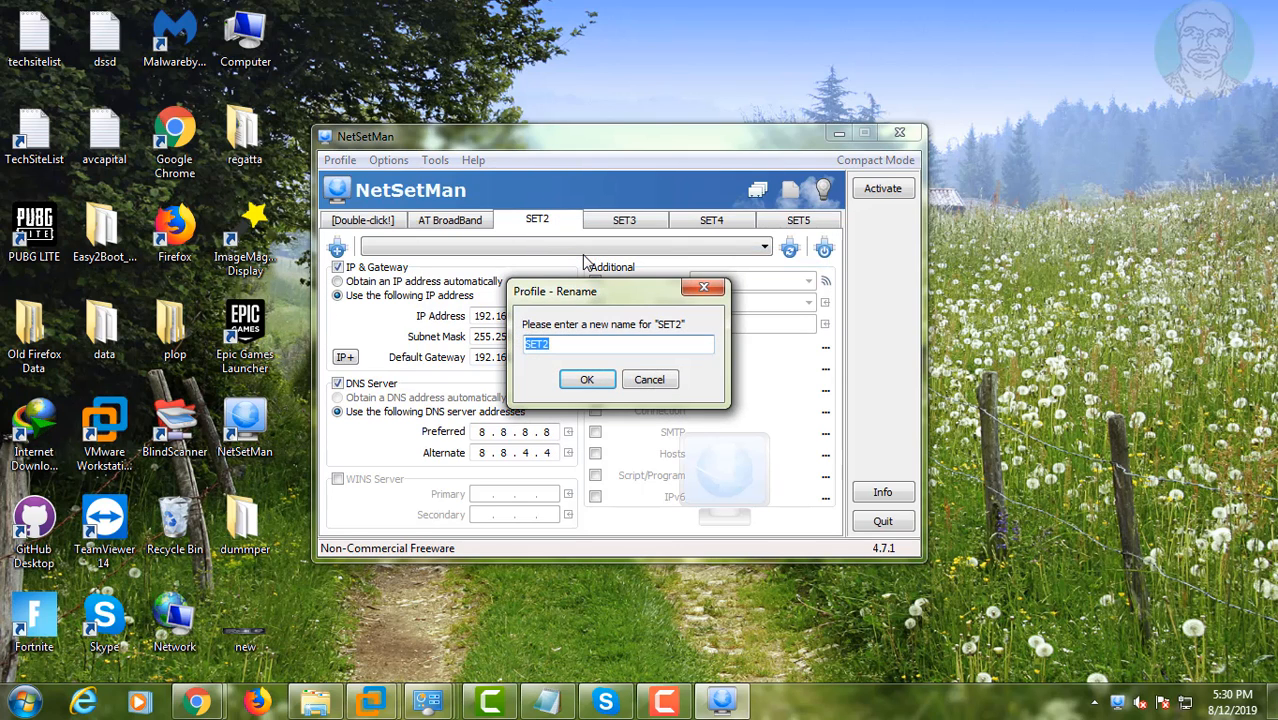
text(Bsnl)
click(587, 380)
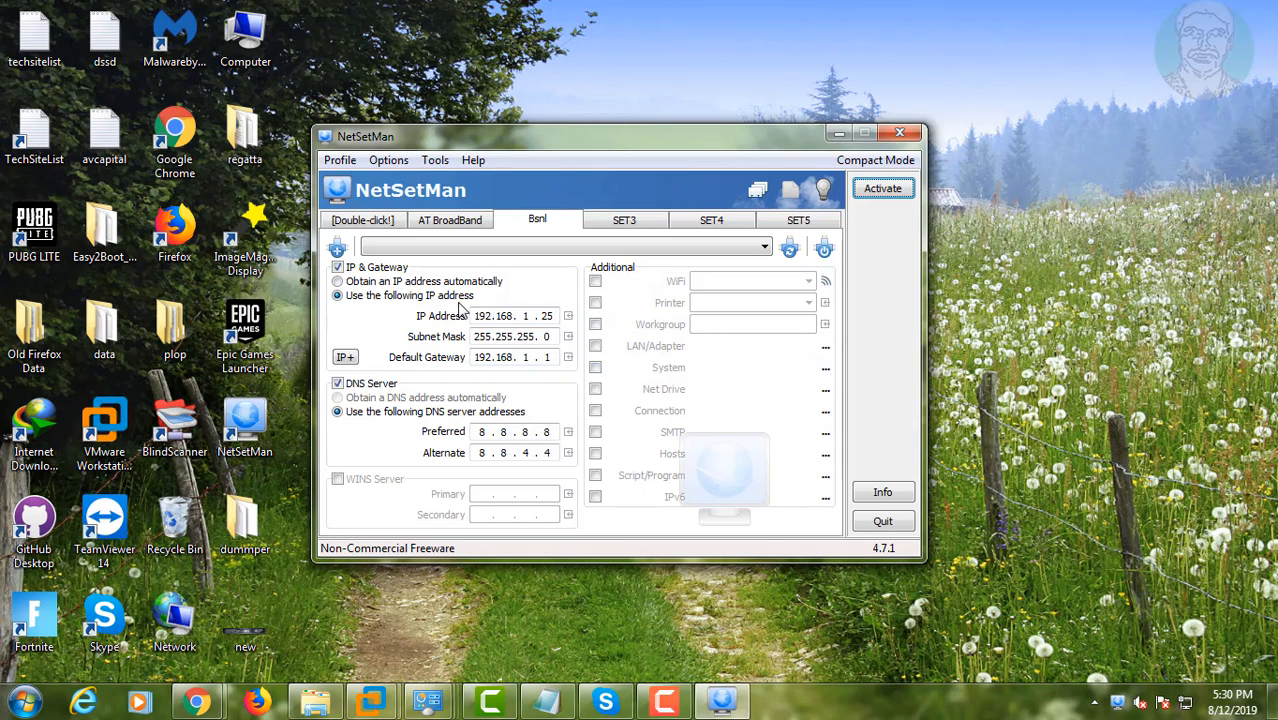
click(450, 221)
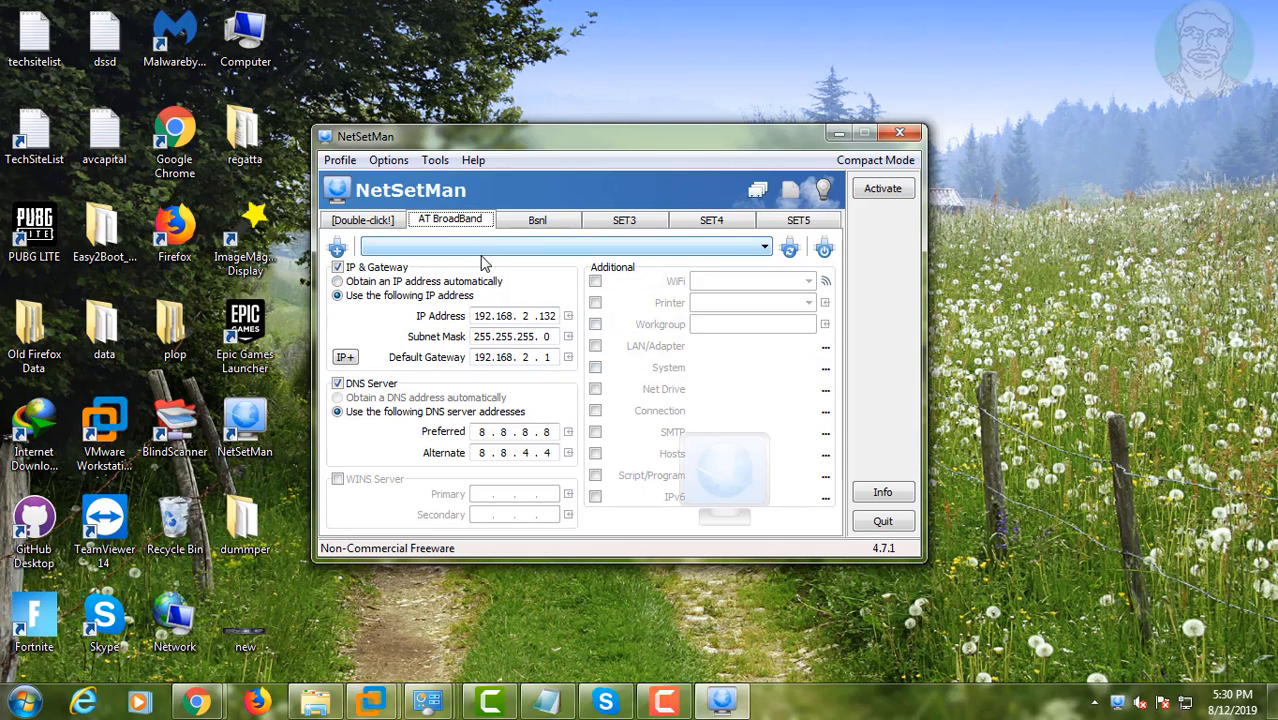
Step: Assign the Local Area Connection 2 adapter to both the AT BroadBand and Bsnl profiles
click(715, 246)
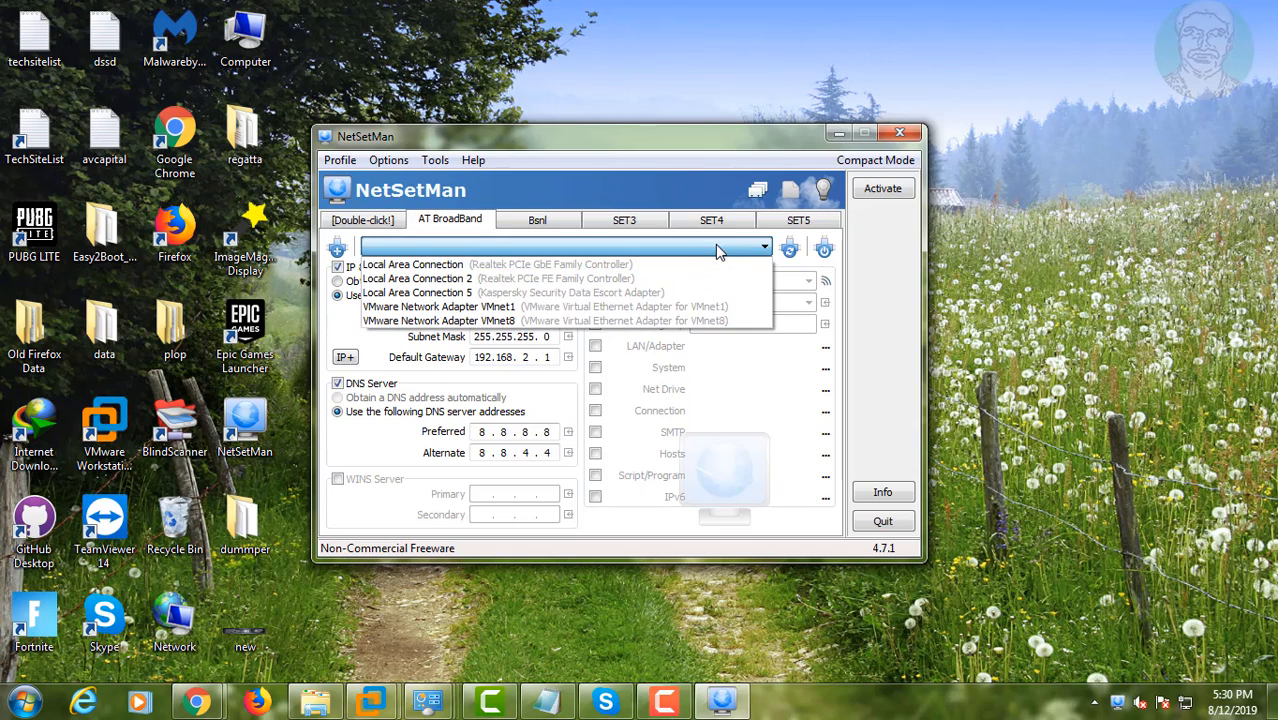
click(463, 279)
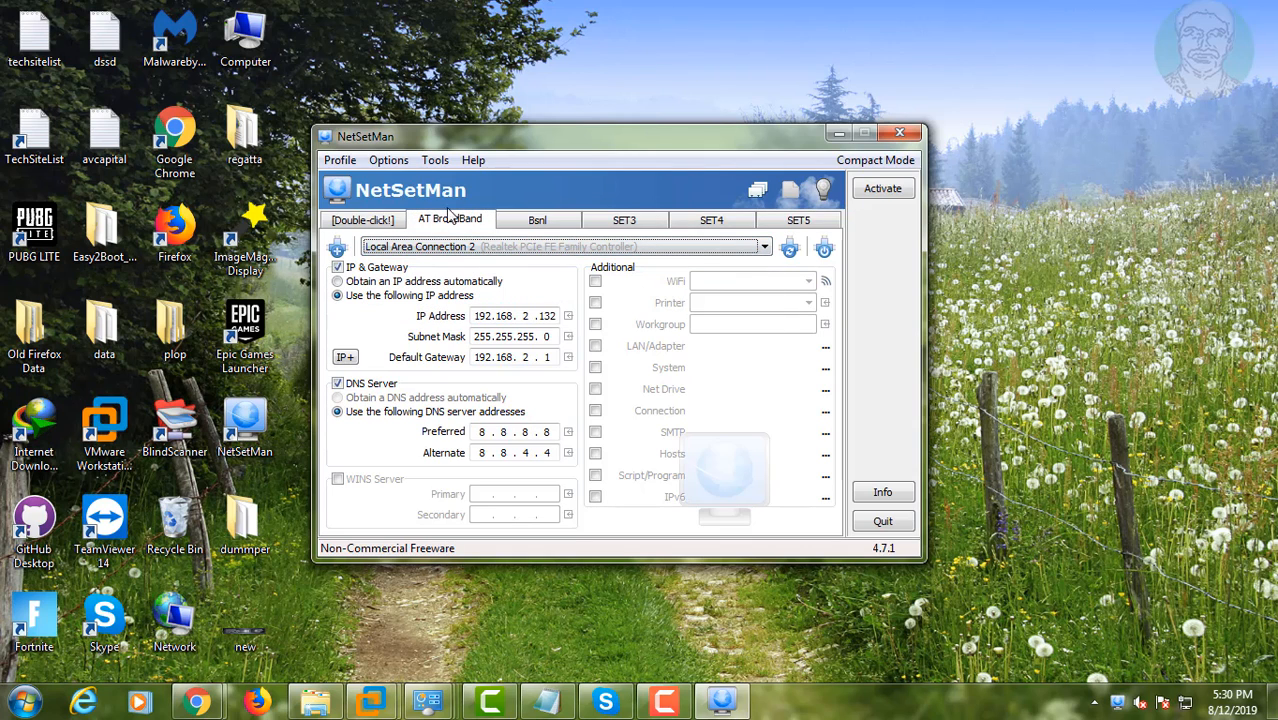
click(546, 220)
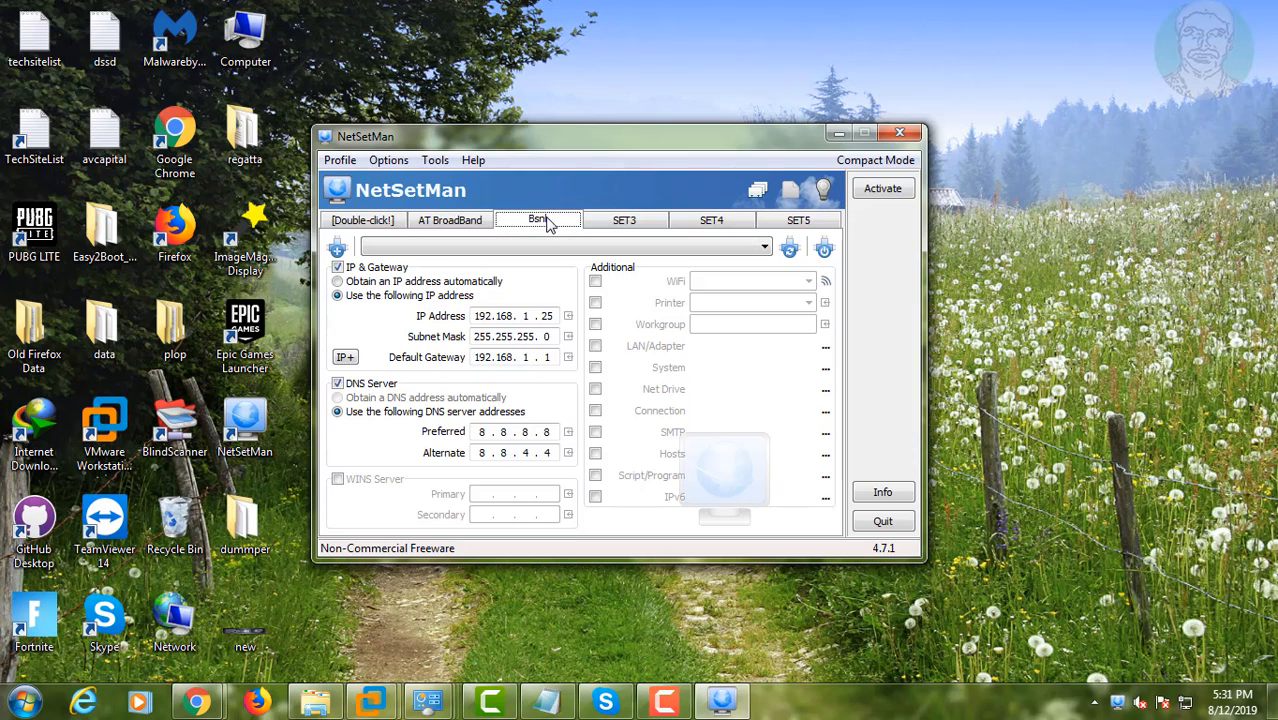
click(448, 248)
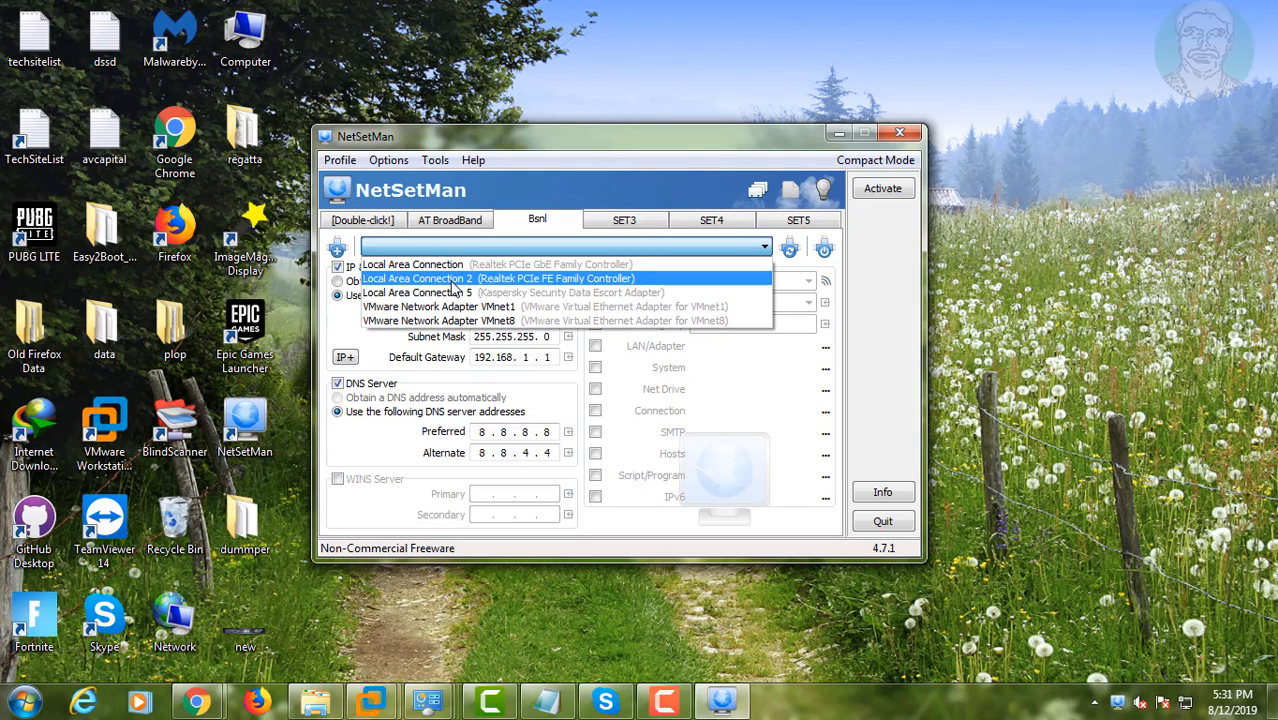
click(455, 280)
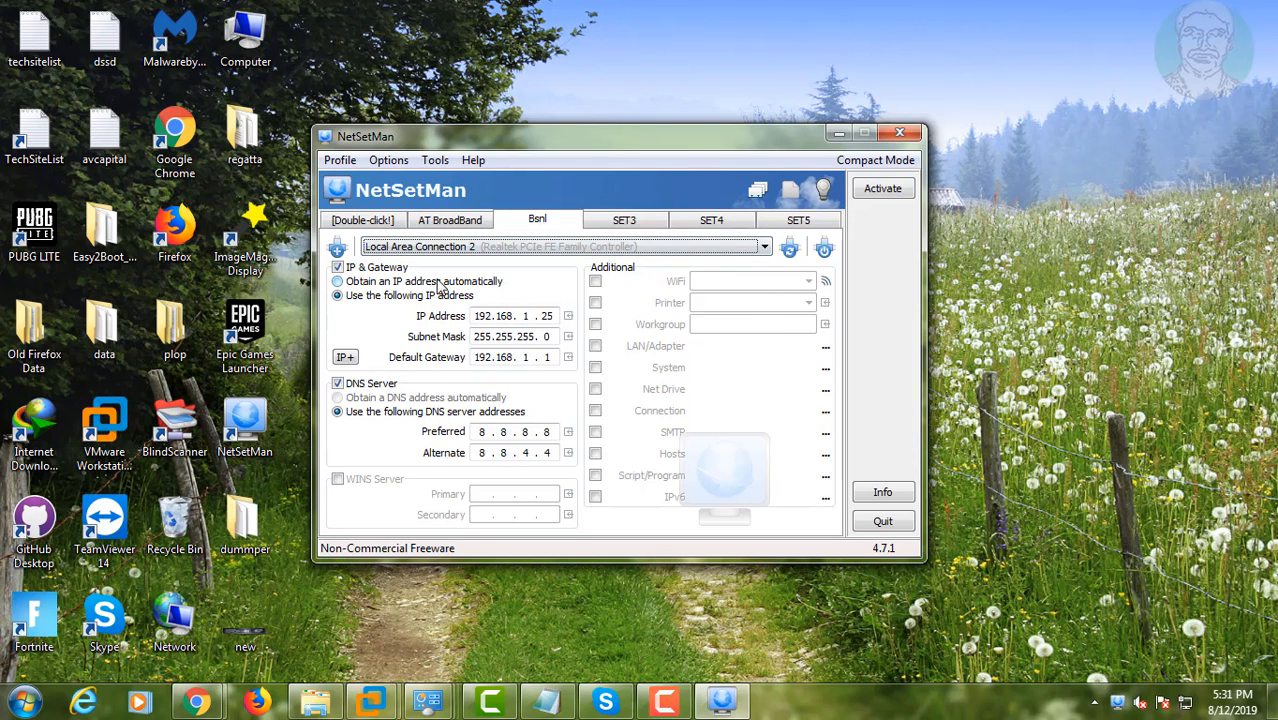
Step: Activate the Bsnl profile, acknowledge the result, and close the NetSetMan window
click(878, 192)
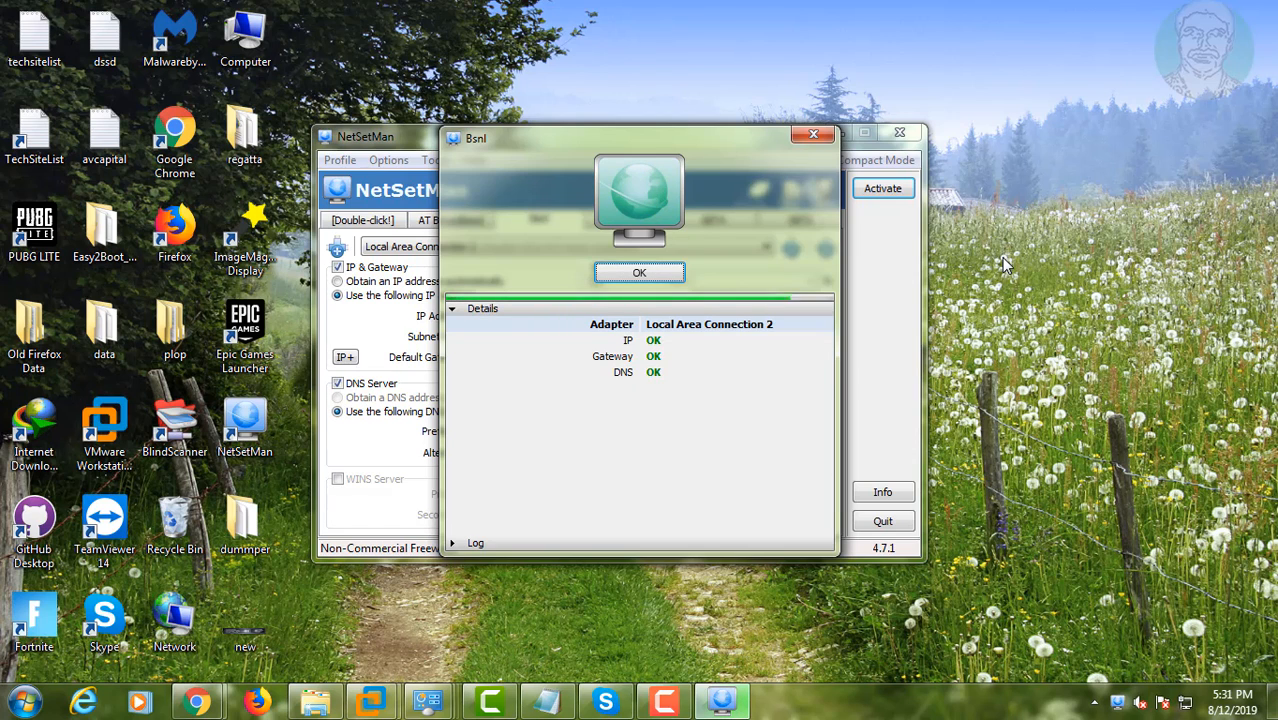
click(616, 274)
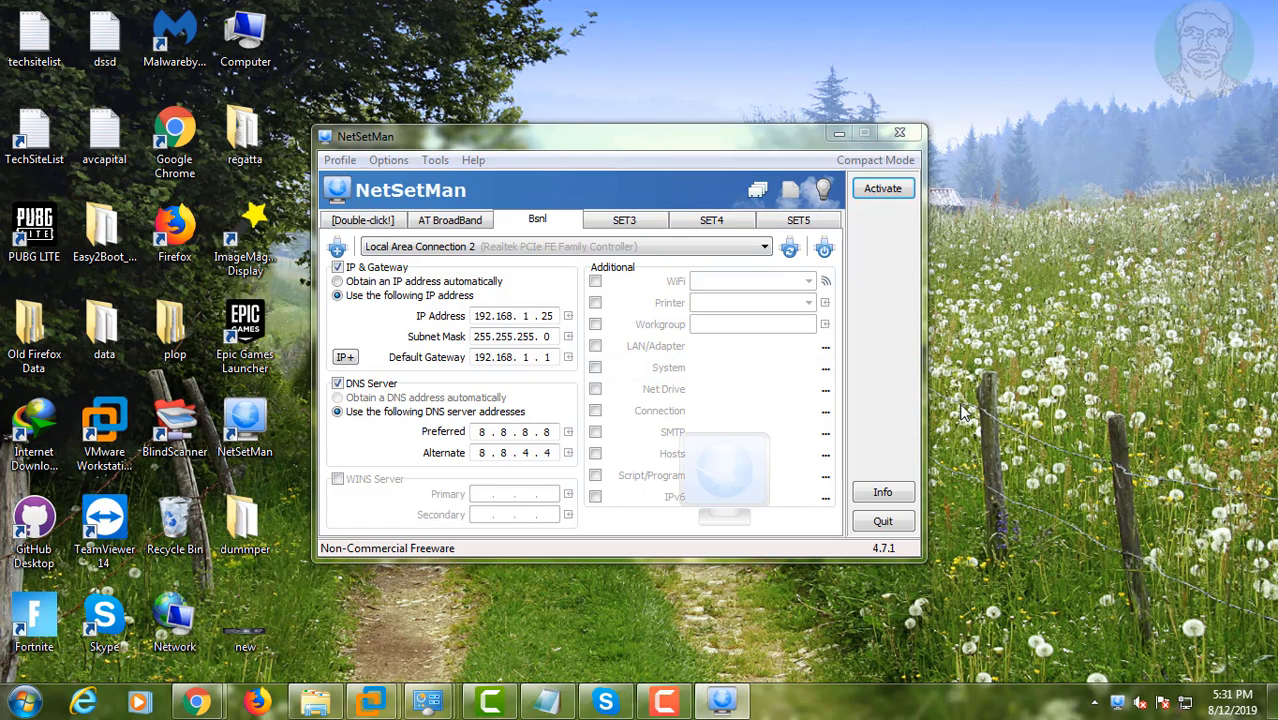
click(903, 135)
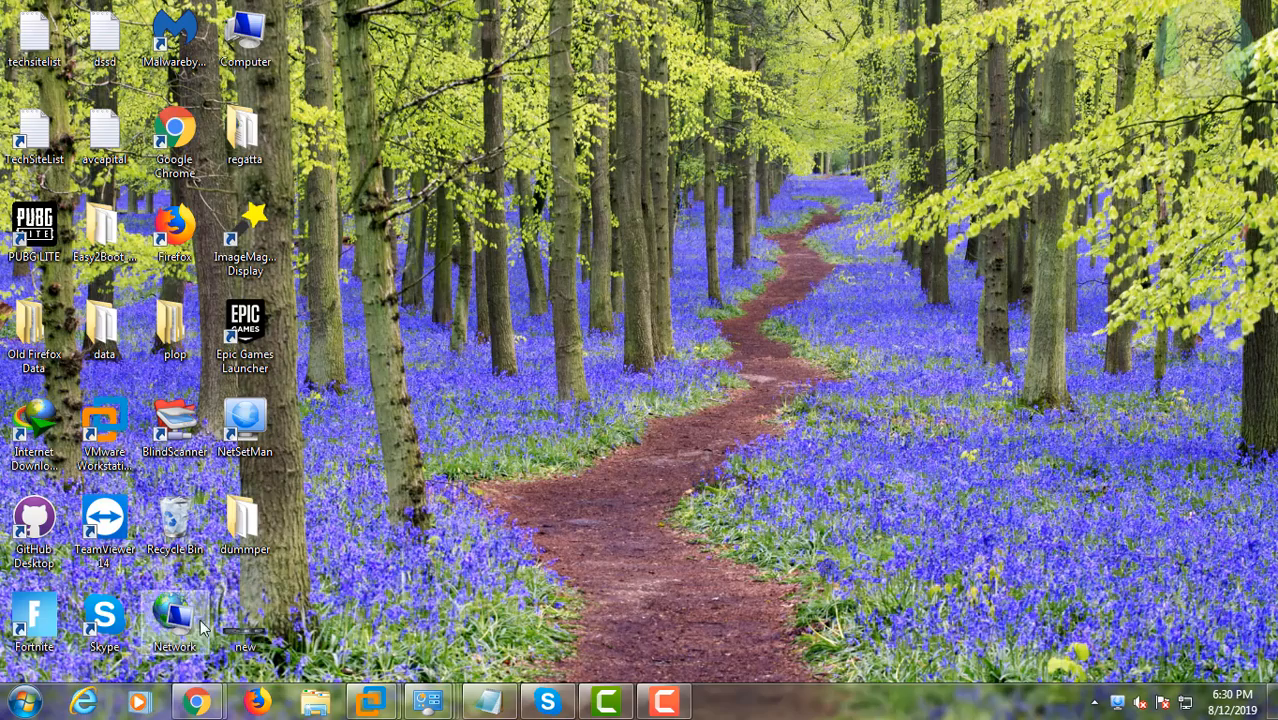
Step: Switch to the Chrome window and check the active profile in the NetSetMan tray menu
mouse_move(200, 700)
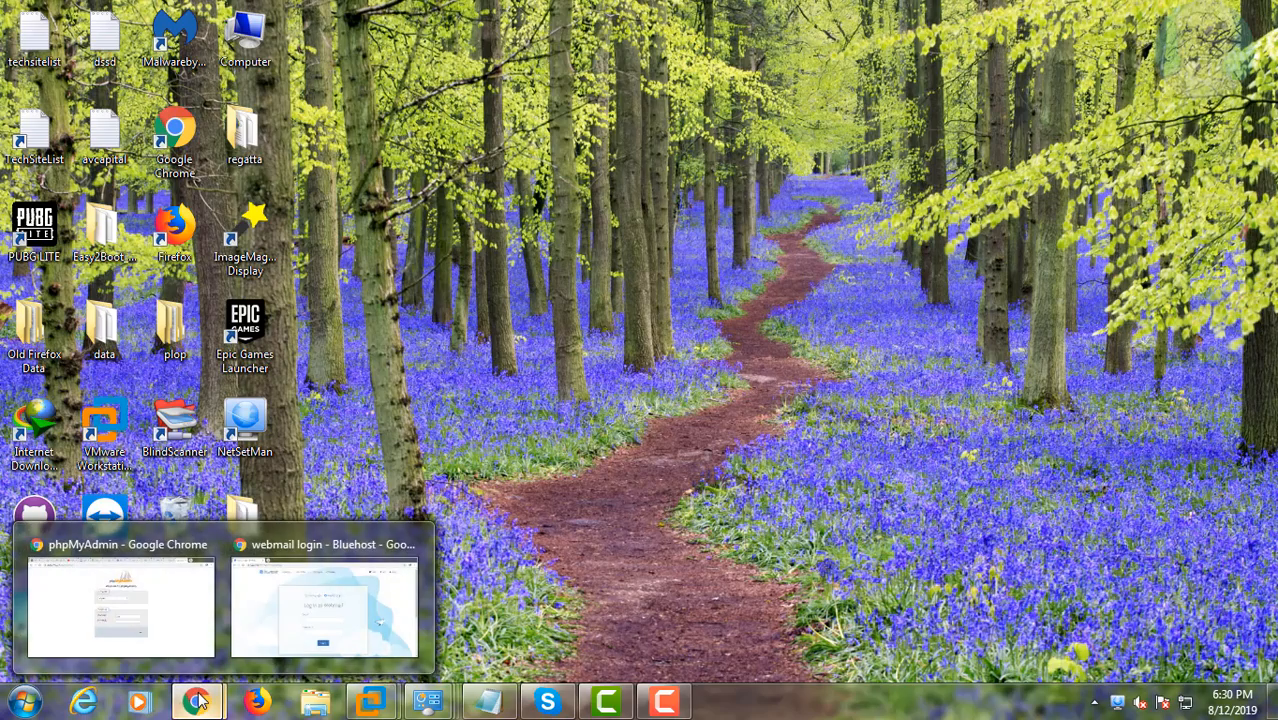
click(300, 550)
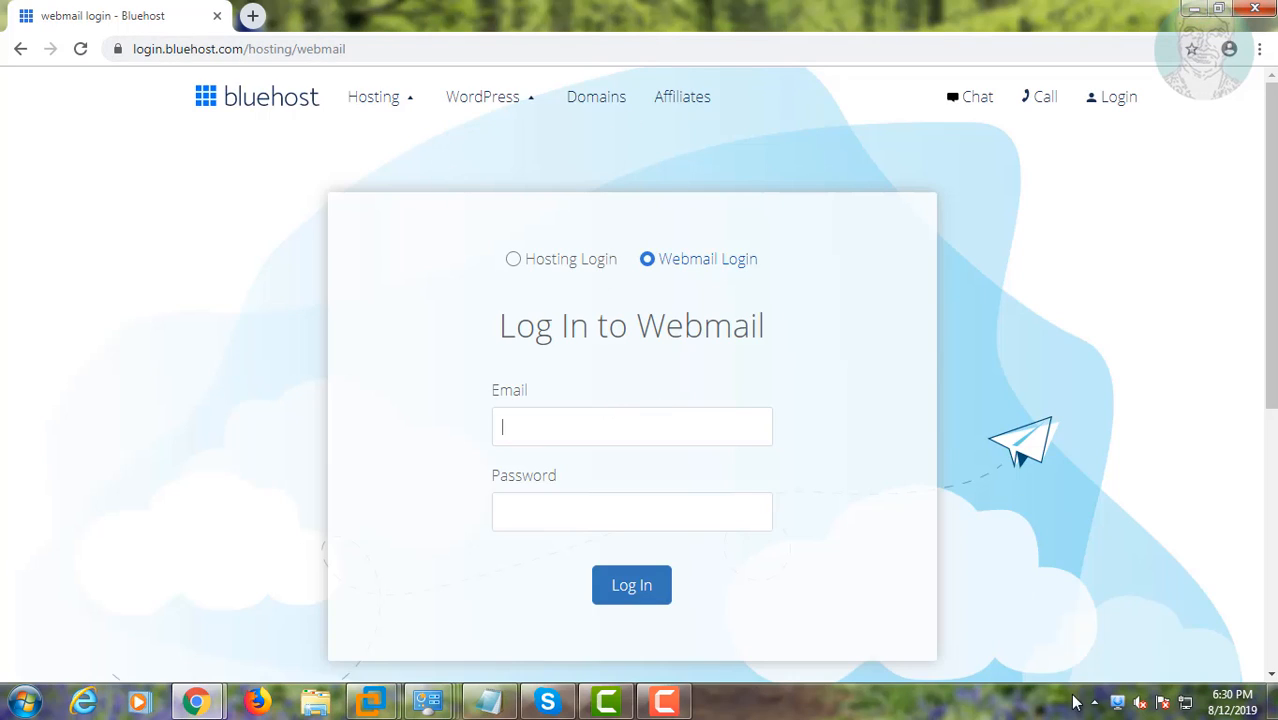
right_click(1119, 703)
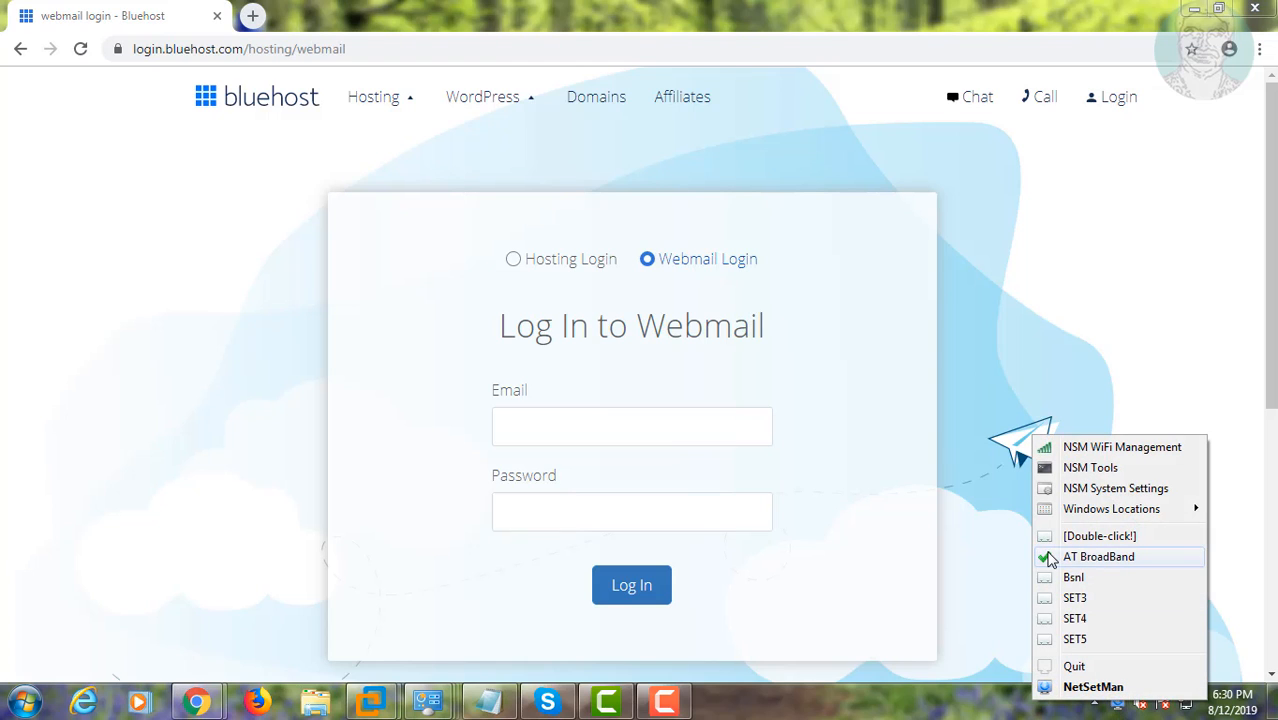
click(1040, 344)
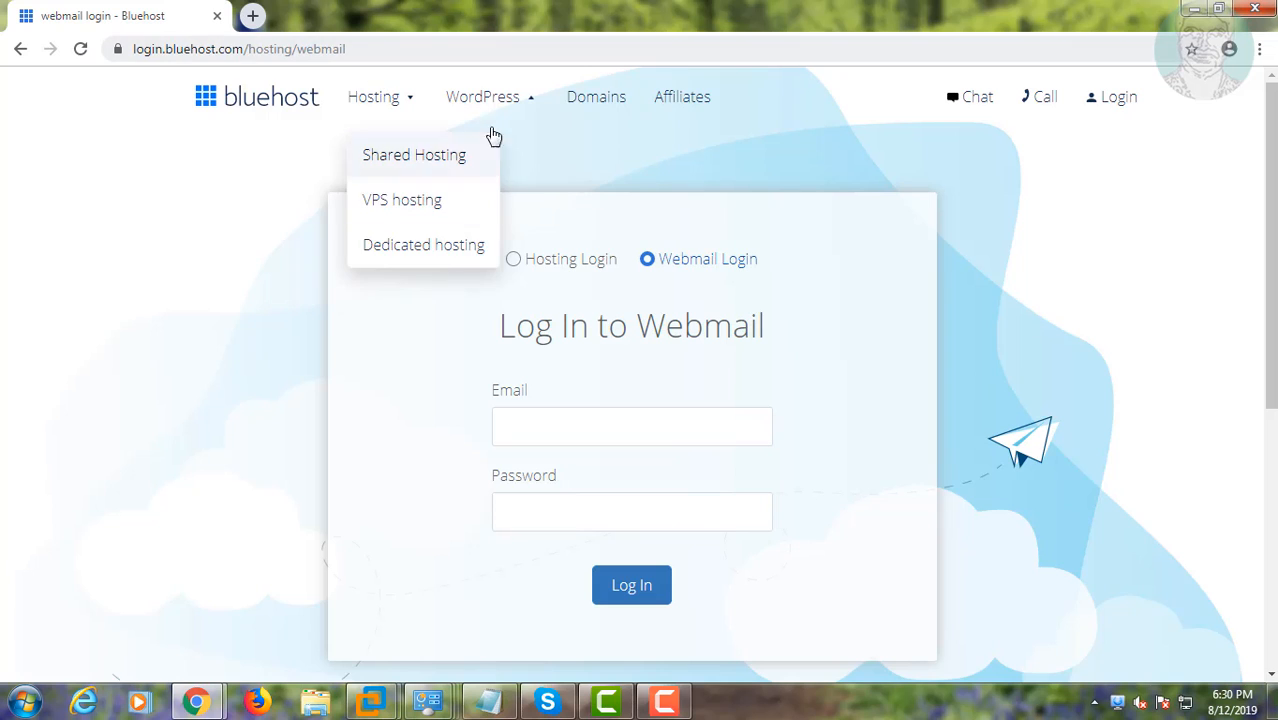
Step: Open speedtest.net in the browser and run a speed test
click(454, 46)
text(s)
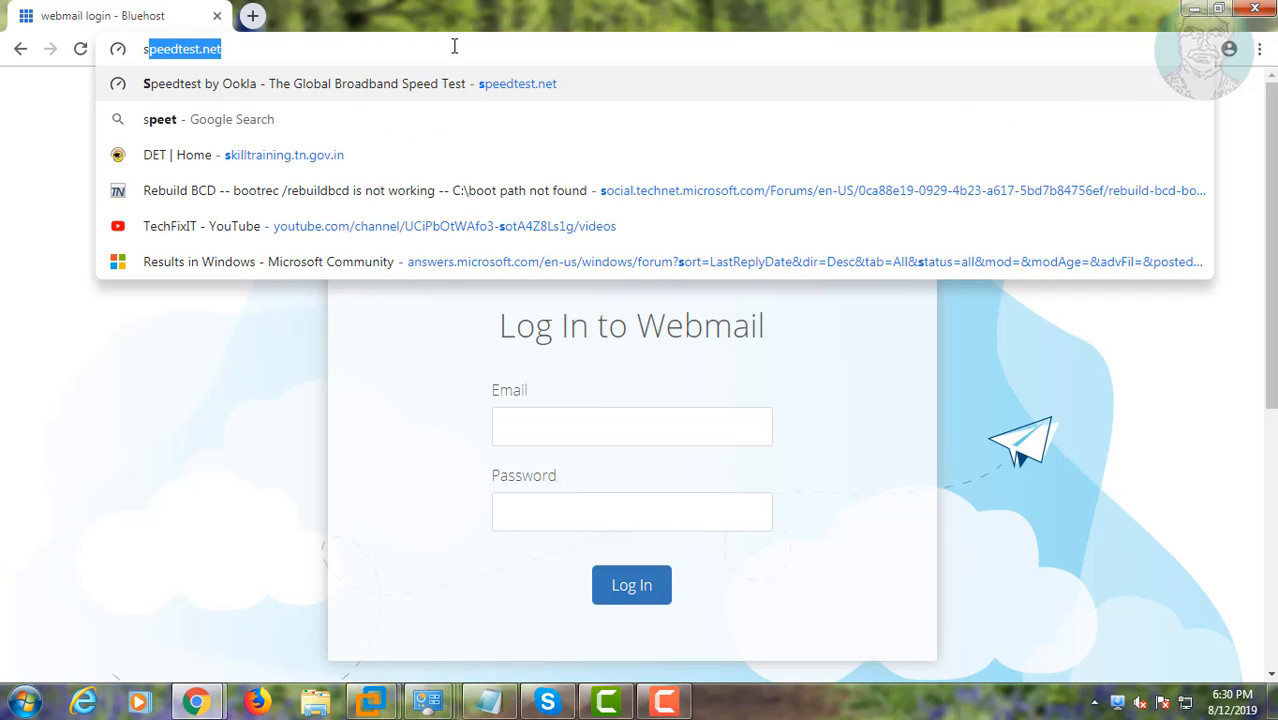
text(peedtest)
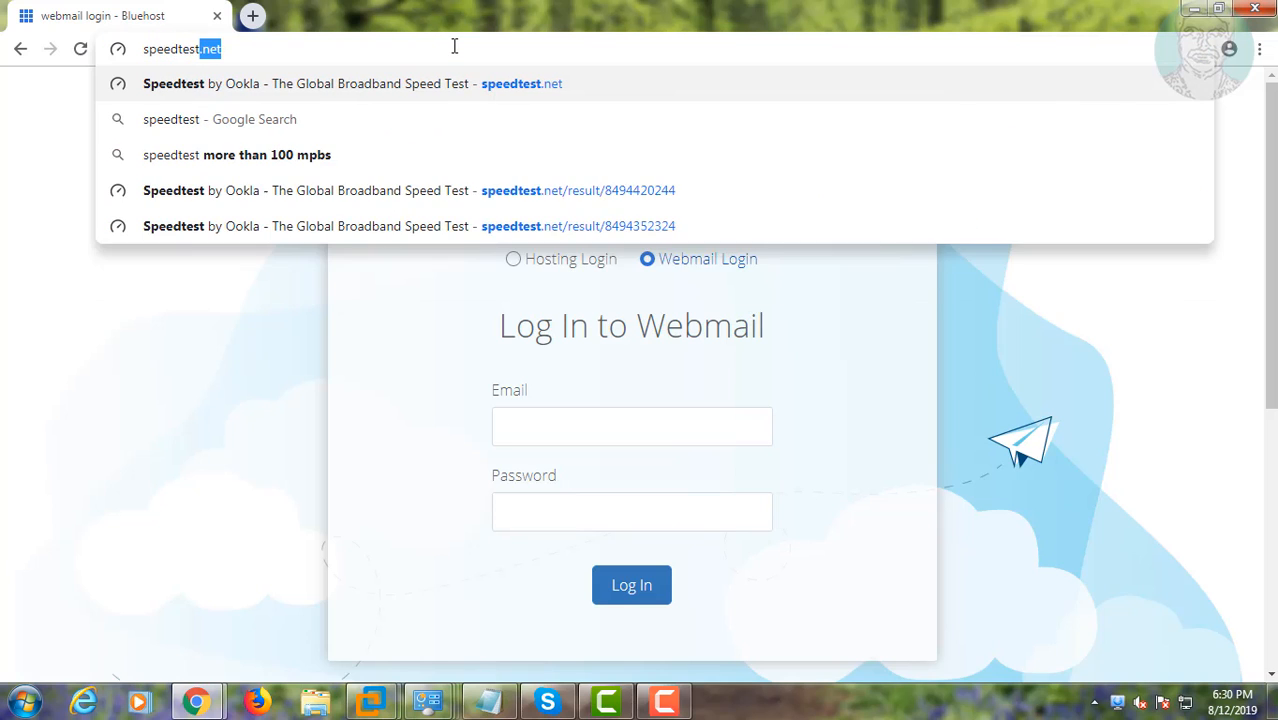
key(Return)
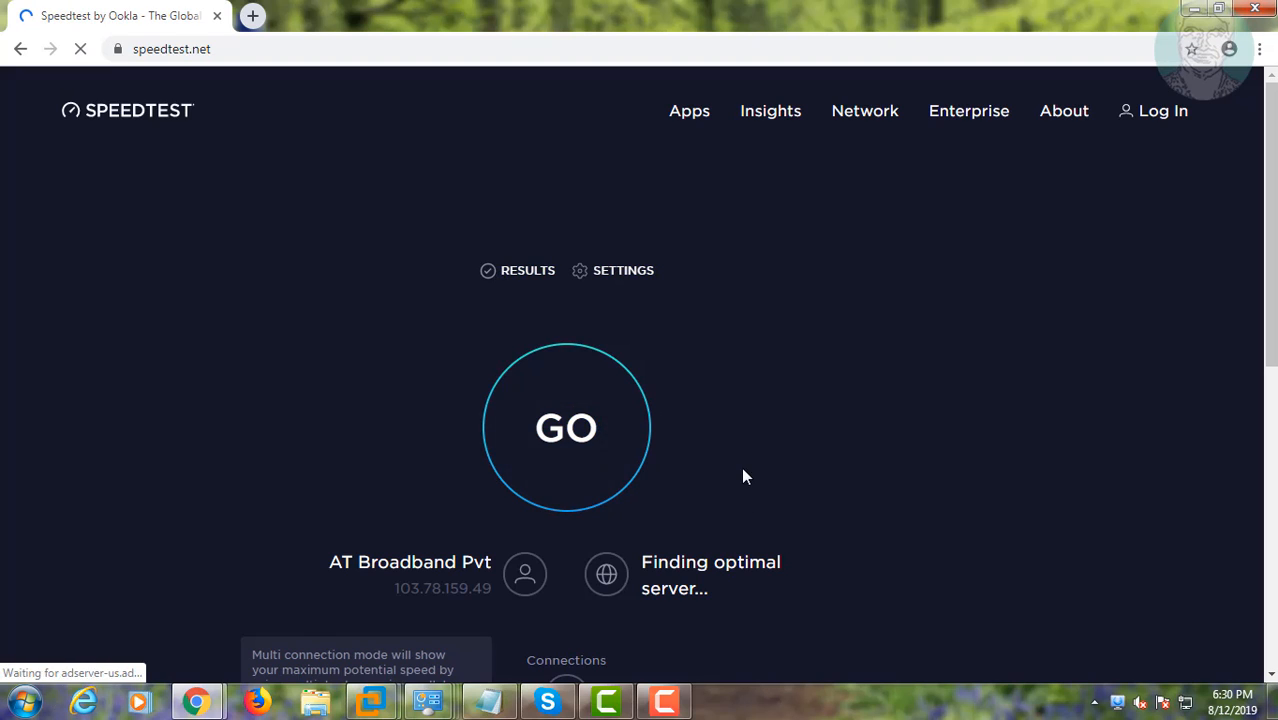
click(590, 428)
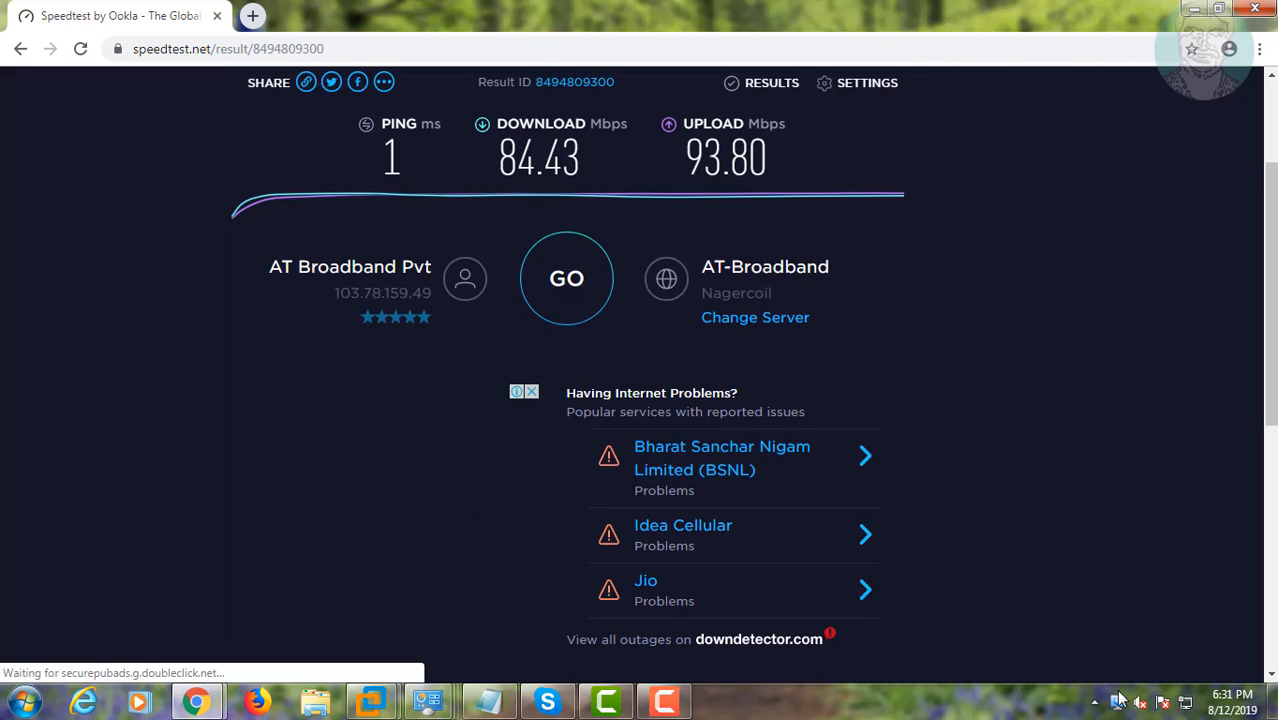
Step: Switch to the Bsnl profile from the NetSetMan tray menu and acknowledge the result
right_click(1118, 701)
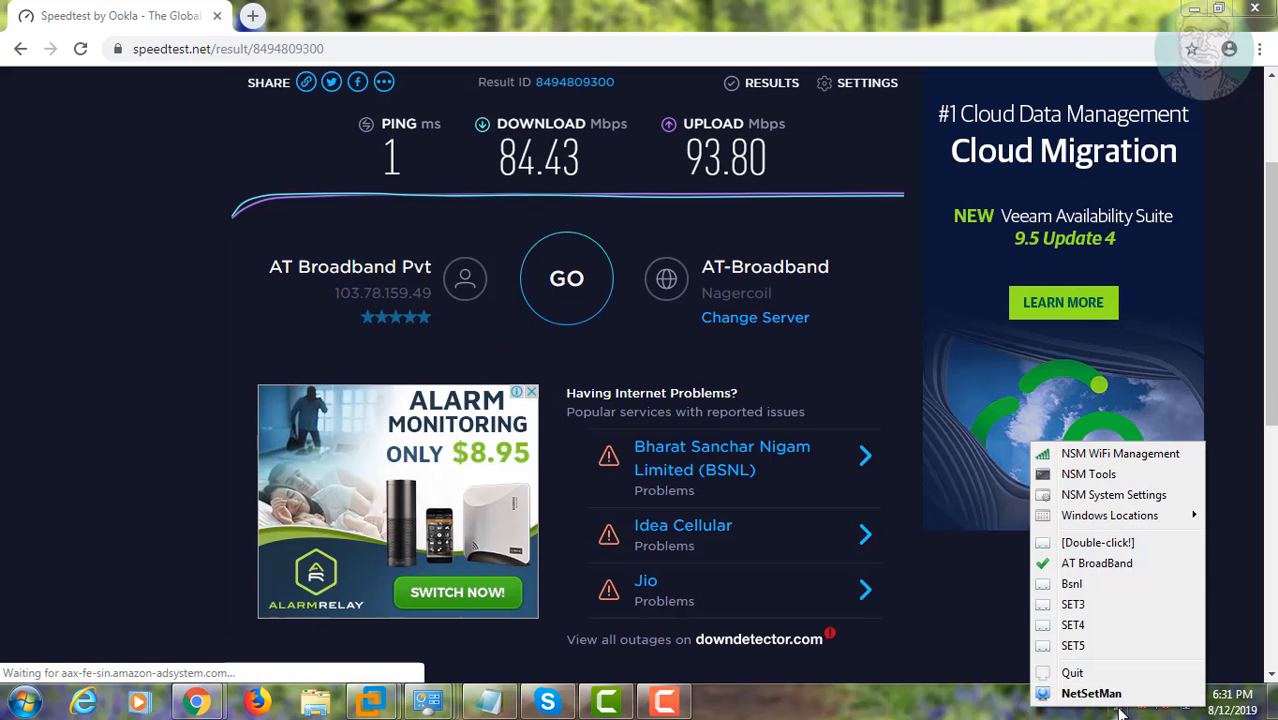
click(1070, 585)
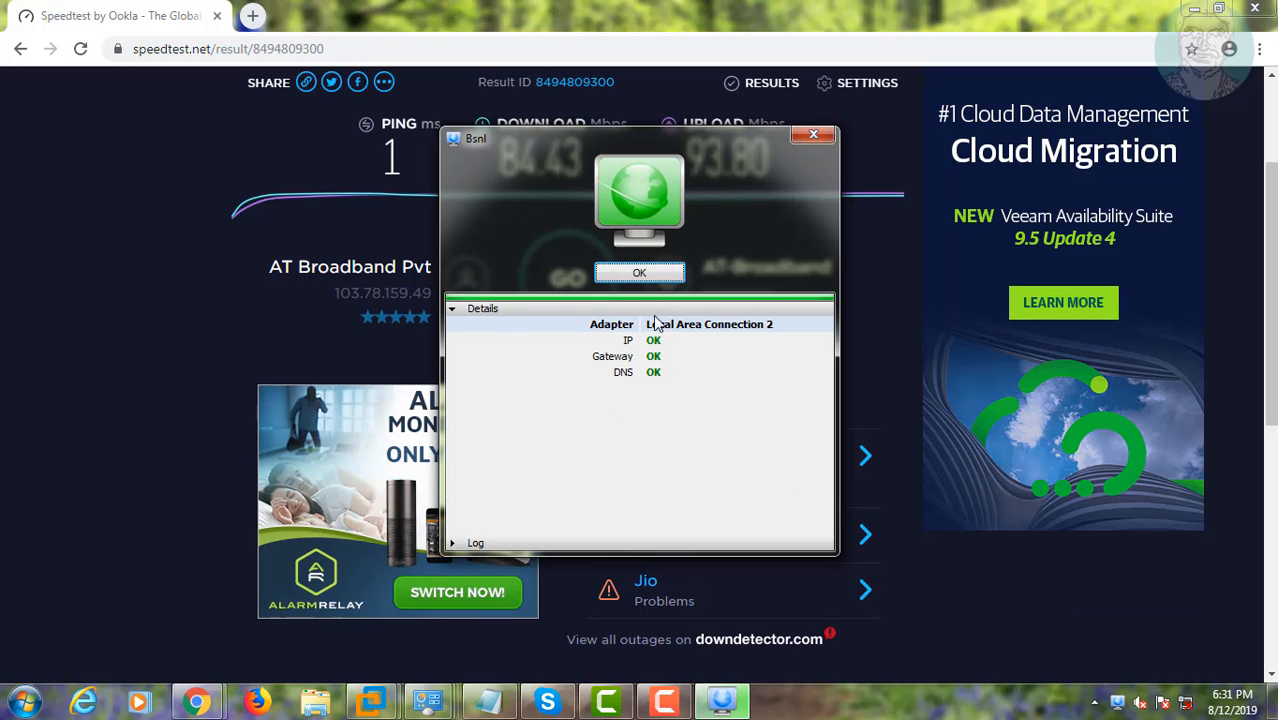
click(630, 274)
Step: Reload speedtest.net and start another speed test on the new connection
click(81, 49)
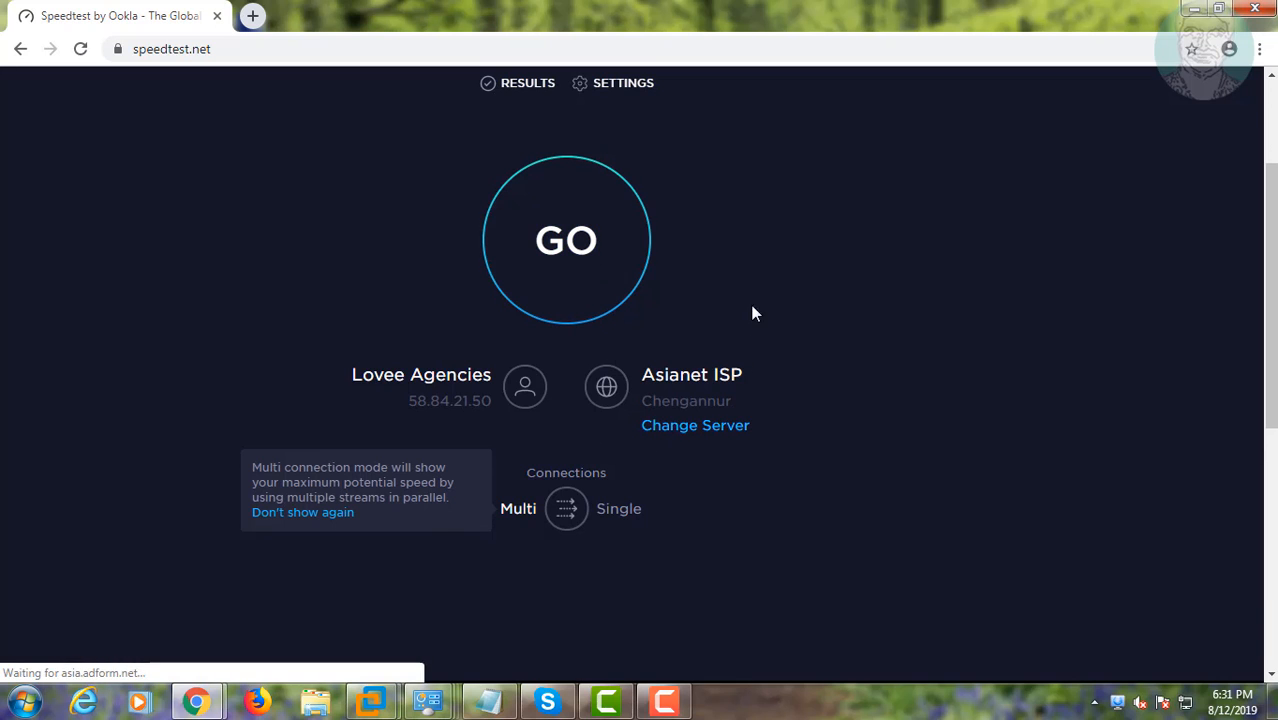
click(590, 245)
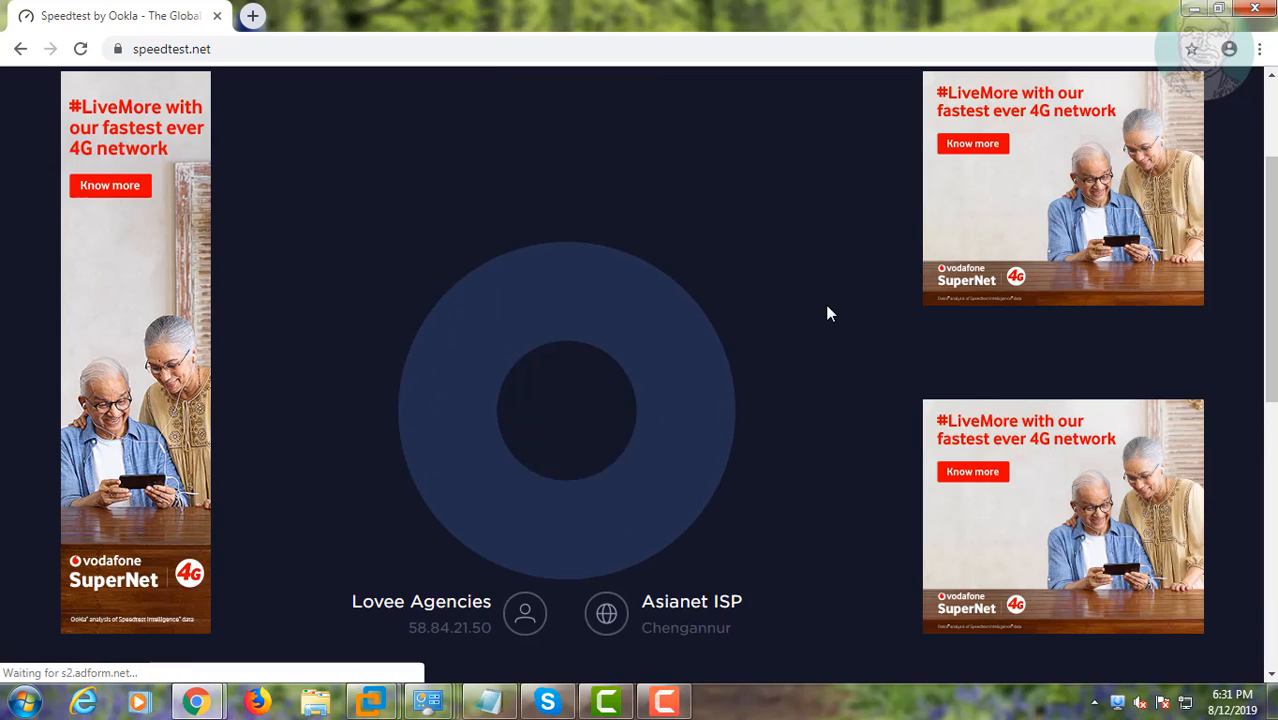